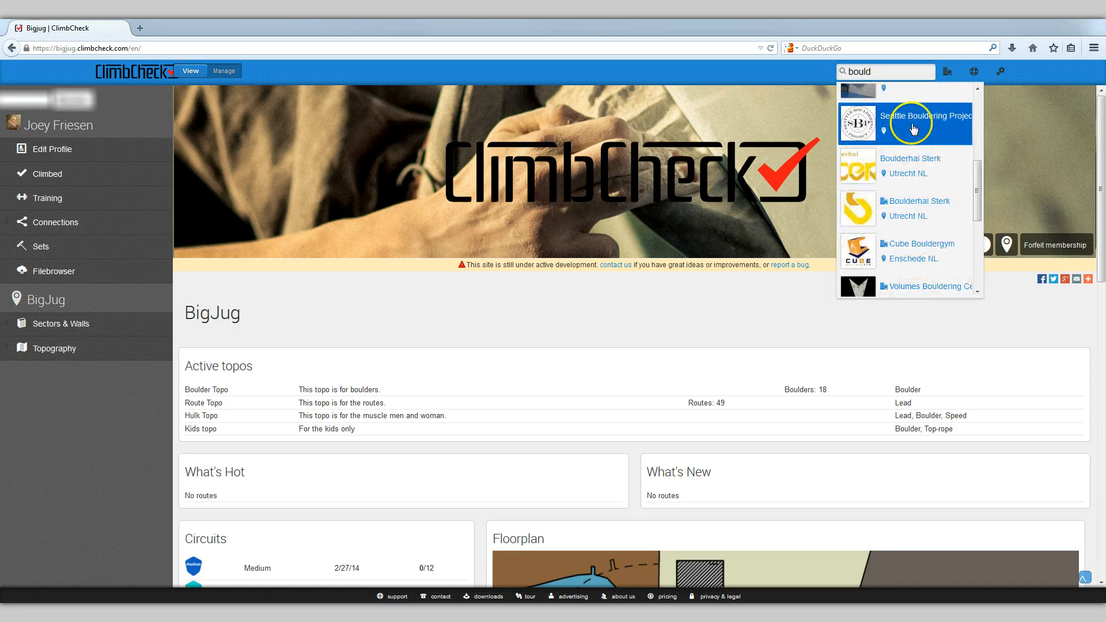
- Clear the gym search and review the connected gyms, support resources and account options
key("BackSpace")
left_click(948, 72)
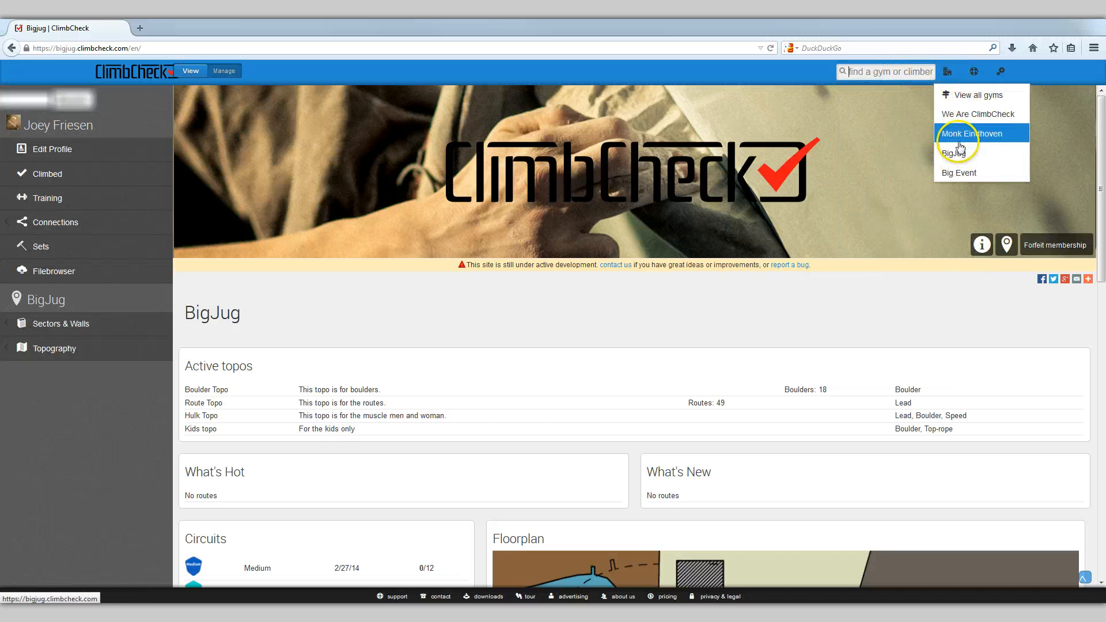
left_click(974, 71)
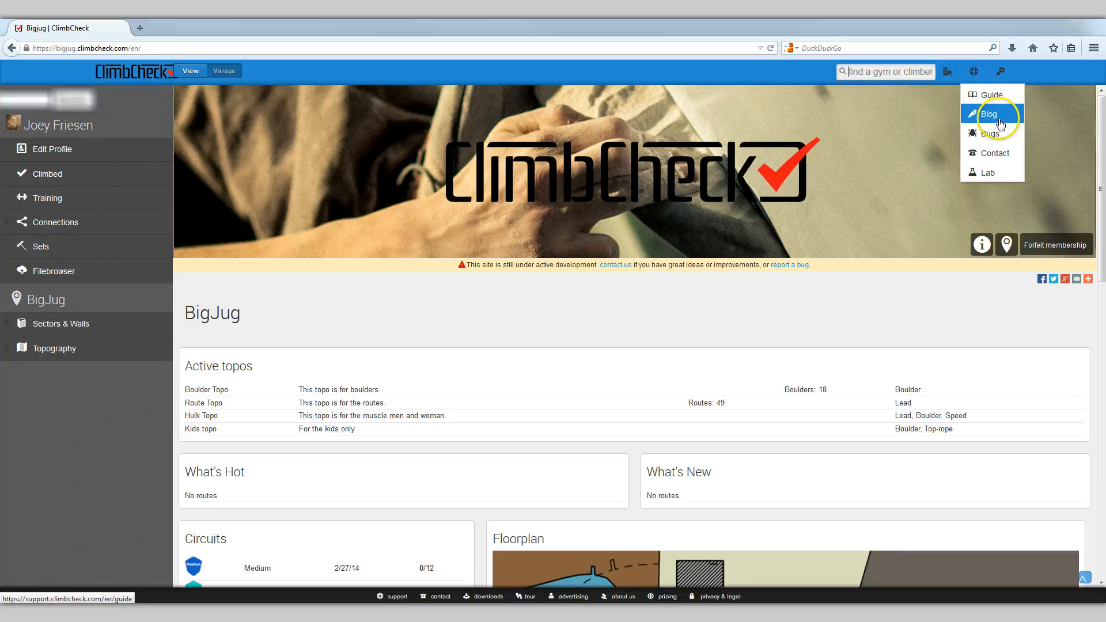
left_click(1001, 71)
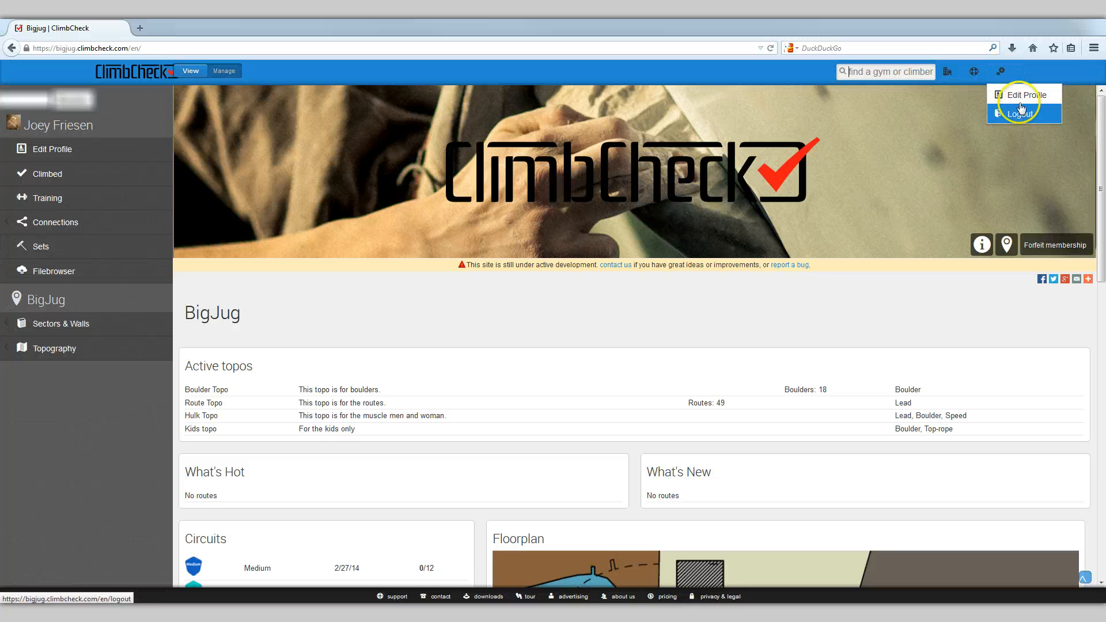
left_click(1020, 106)
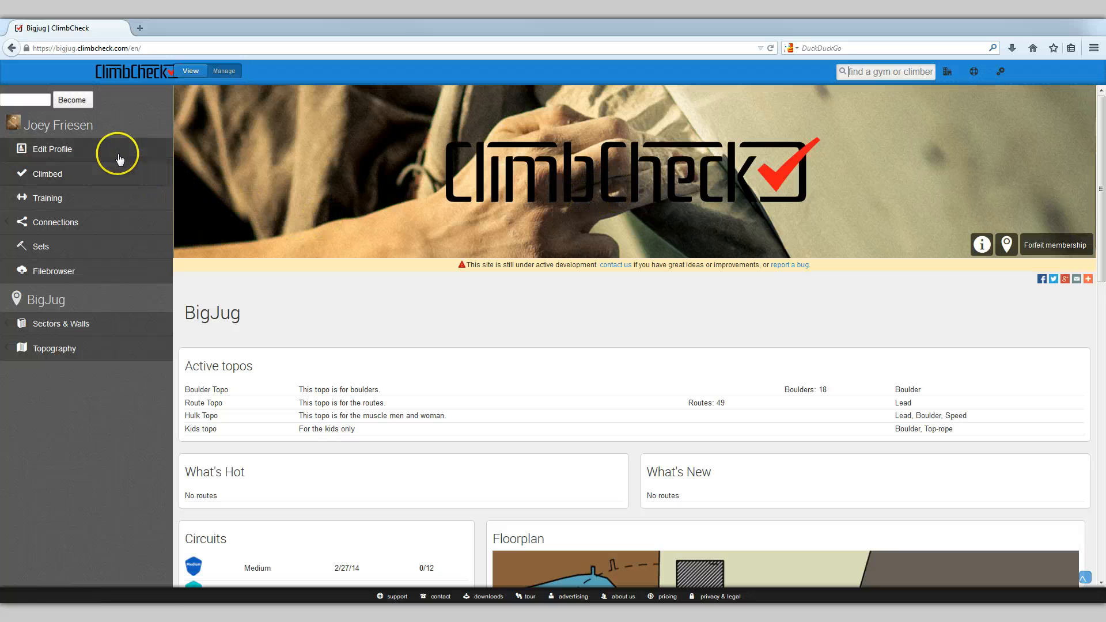
- Review the climber's gym connections and return to the main navigation
left_click(99, 222)
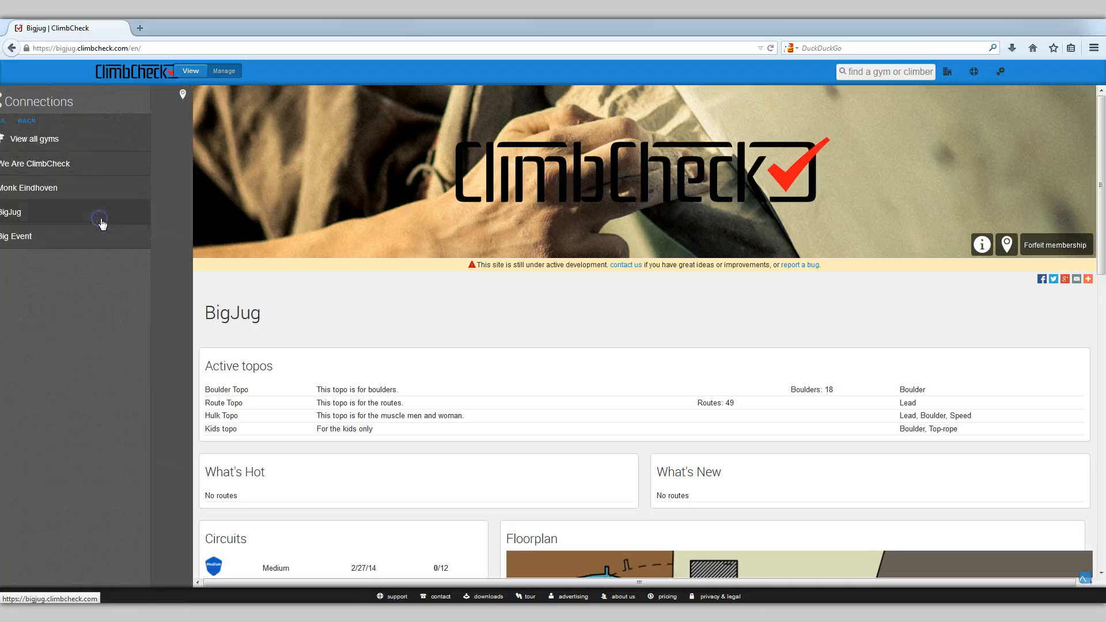
left_click(181, 214)
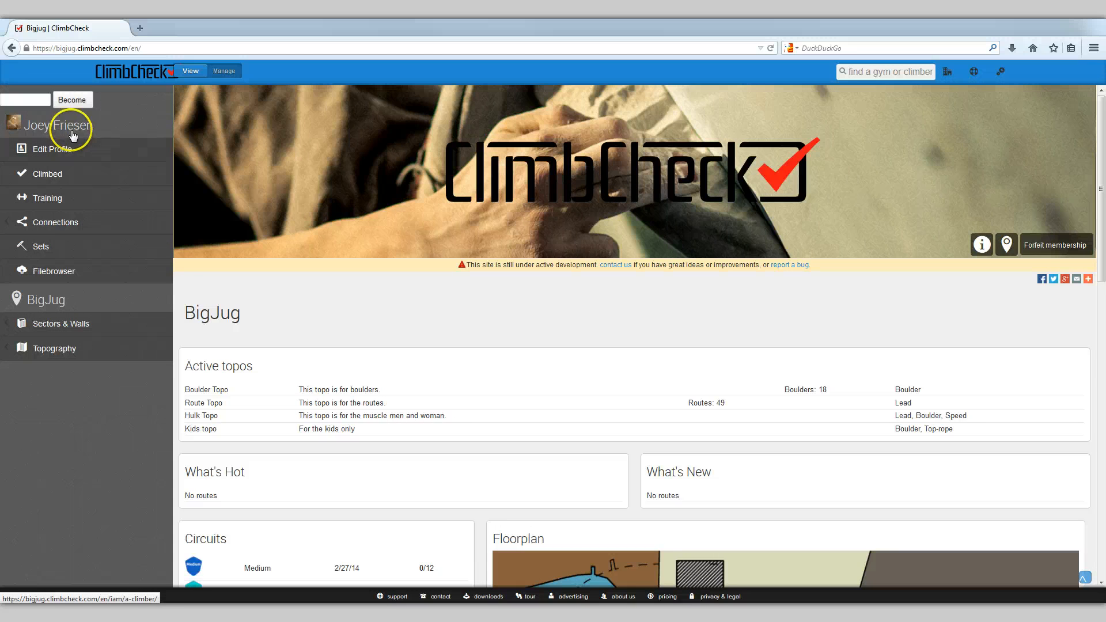
left_click(77, 228)
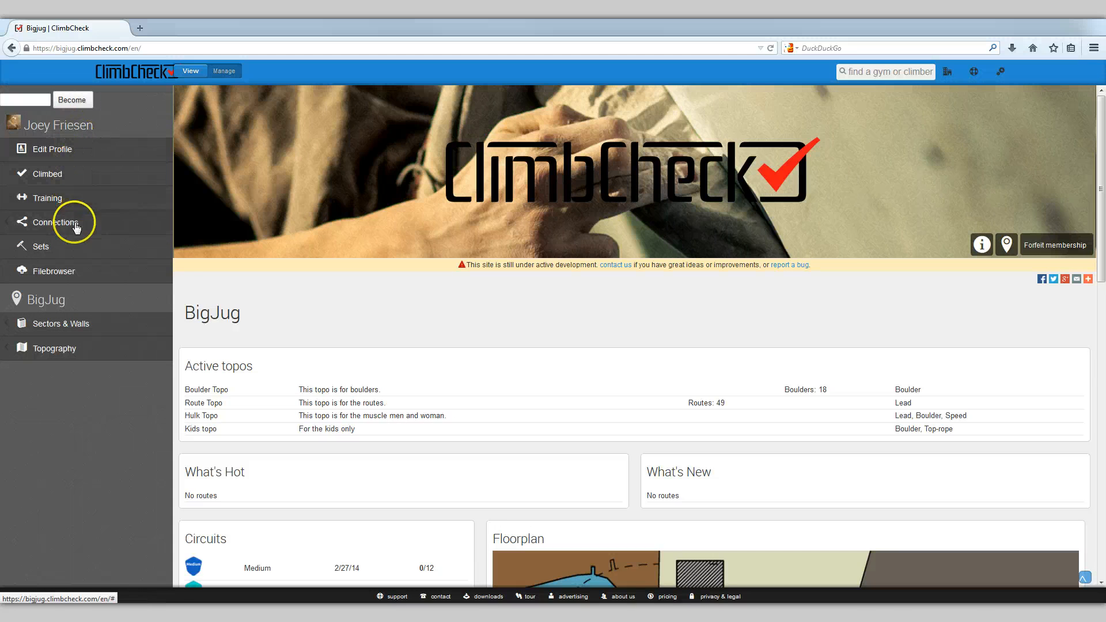
- Browse BigJug's Sectors & Walls, look inside the Grey Band sector, and return to the main navigation
left_click(106, 325)
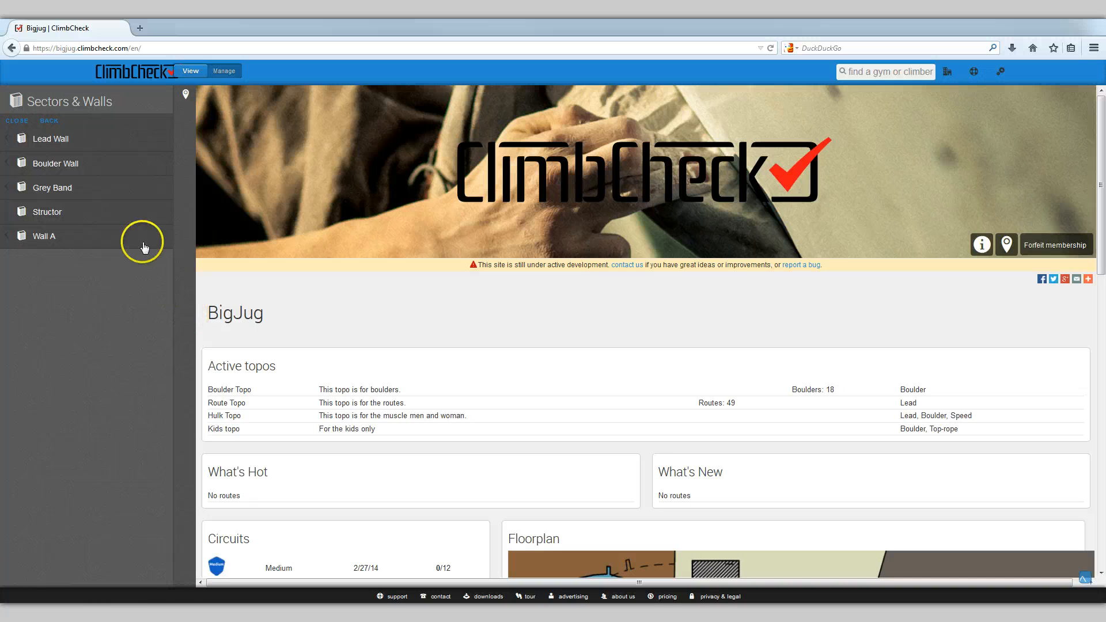
left_click(133, 196)
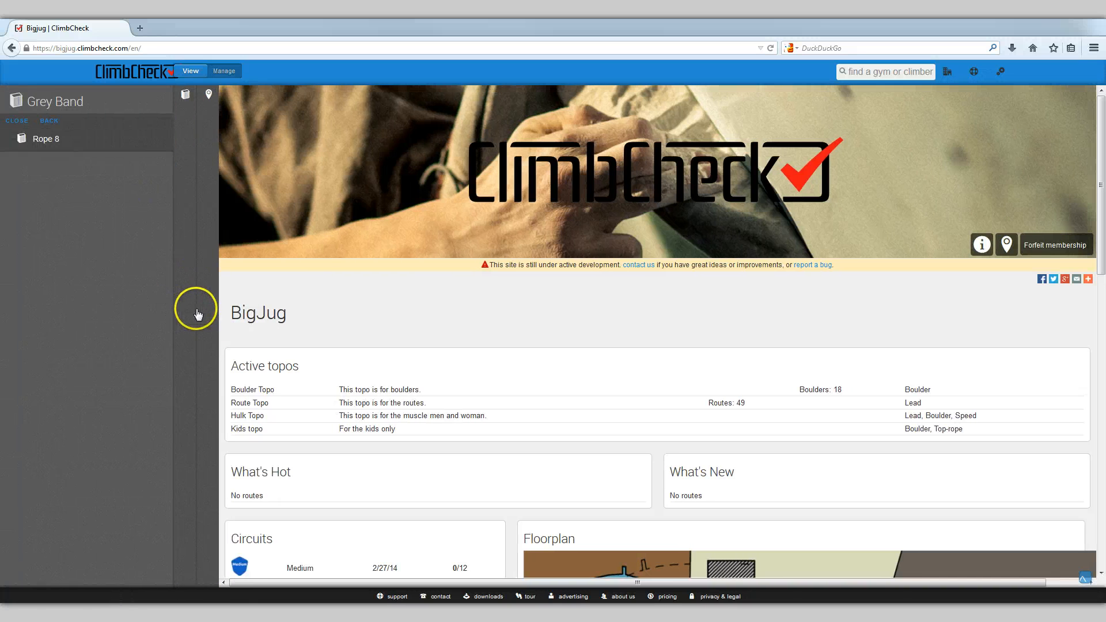
left_click(190, 314)
left_click(185, 314)
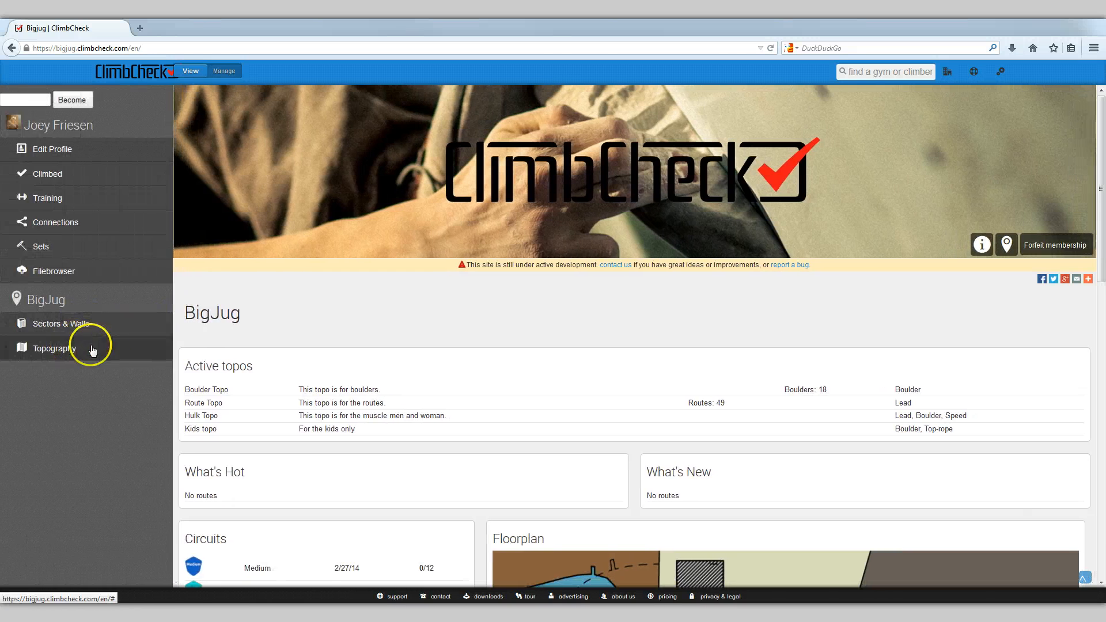
- Browse BigJug's Topography, look inside the Kids topo, and return to the main navigation
left_click(106, 348)
left_click(111, 220)
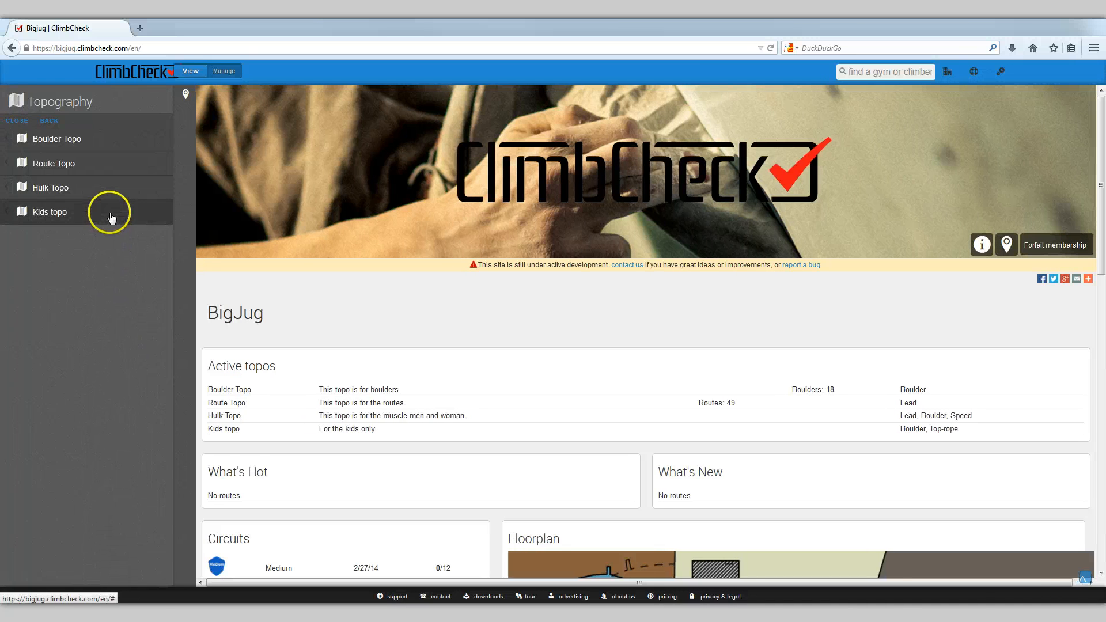
left_click(142, 212)
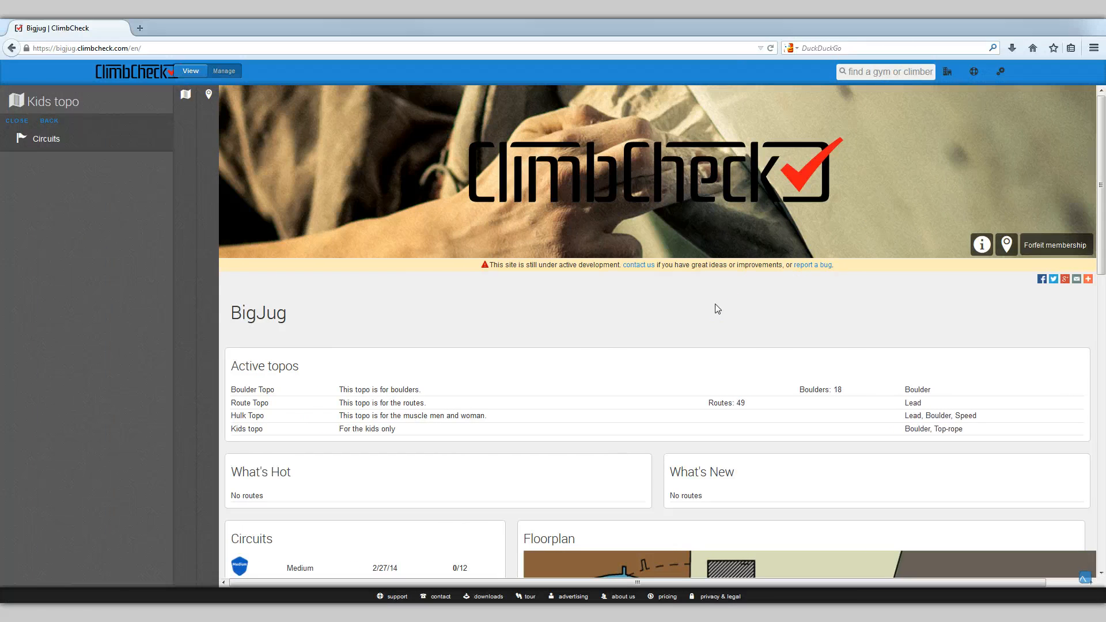
left_click(249, 313)
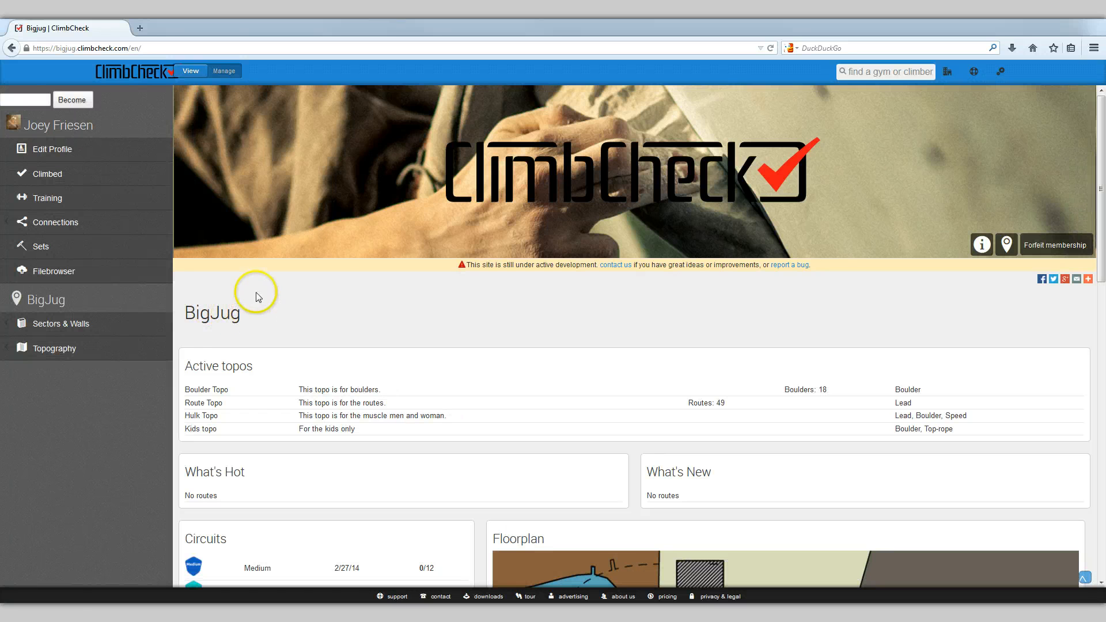
- Switch BigJug to management mode and review its topography and member management options
left_click(224, 73)
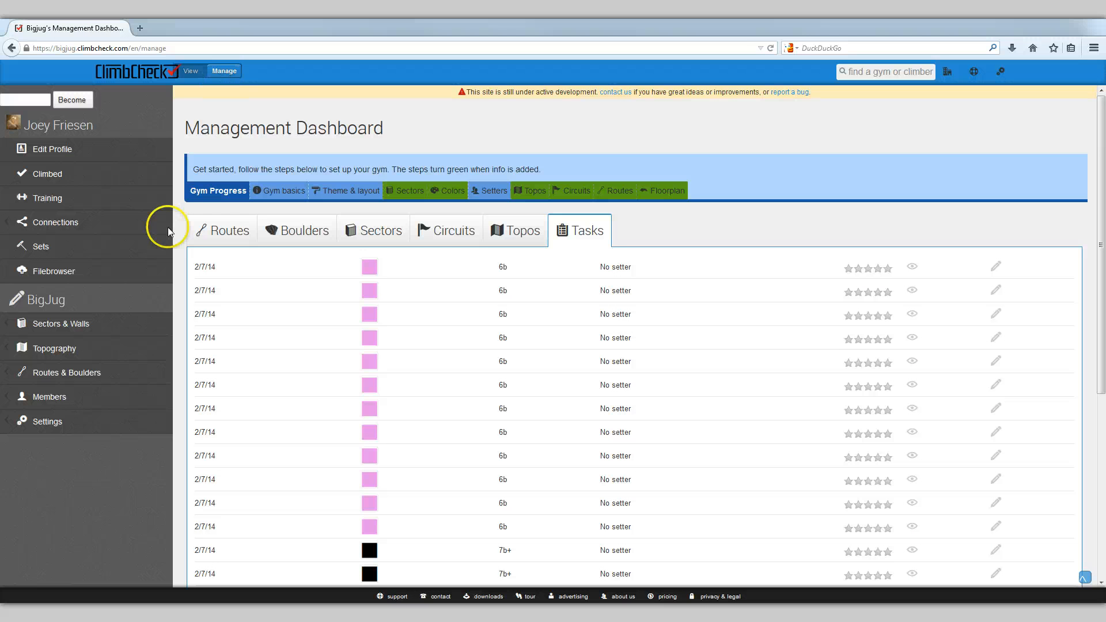
left_click(132, 351)
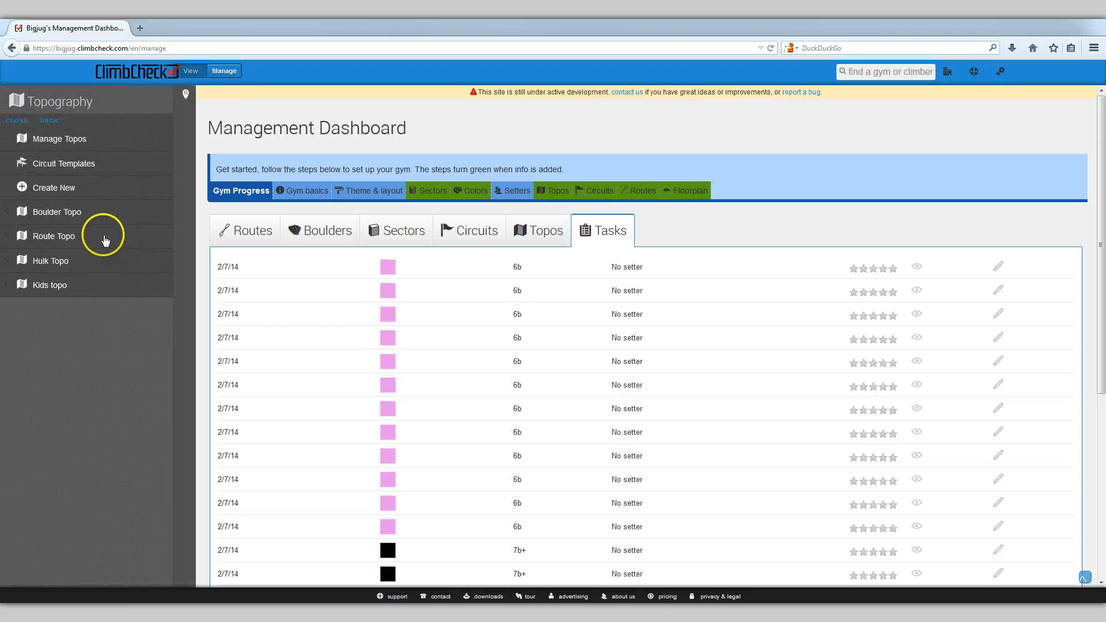
mouse_move(178, 200)
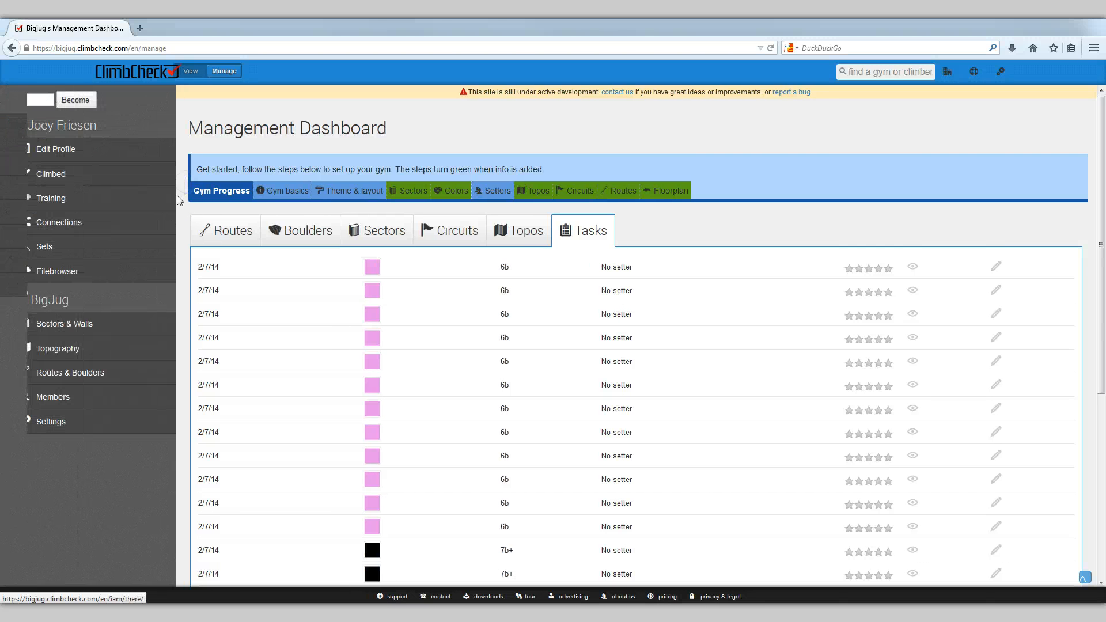
left_click(109, 394)
left_click(181, 380)
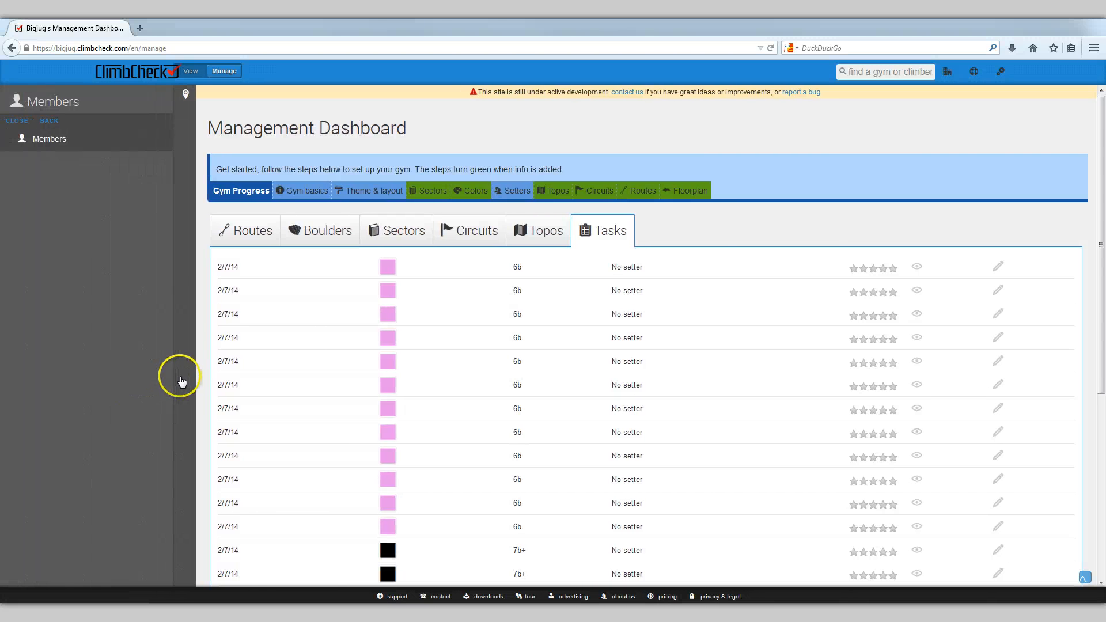
- Open BigJug's File Browser from its settings and examine the images in the Sectors and Circuits folders
left_click(119, 422)
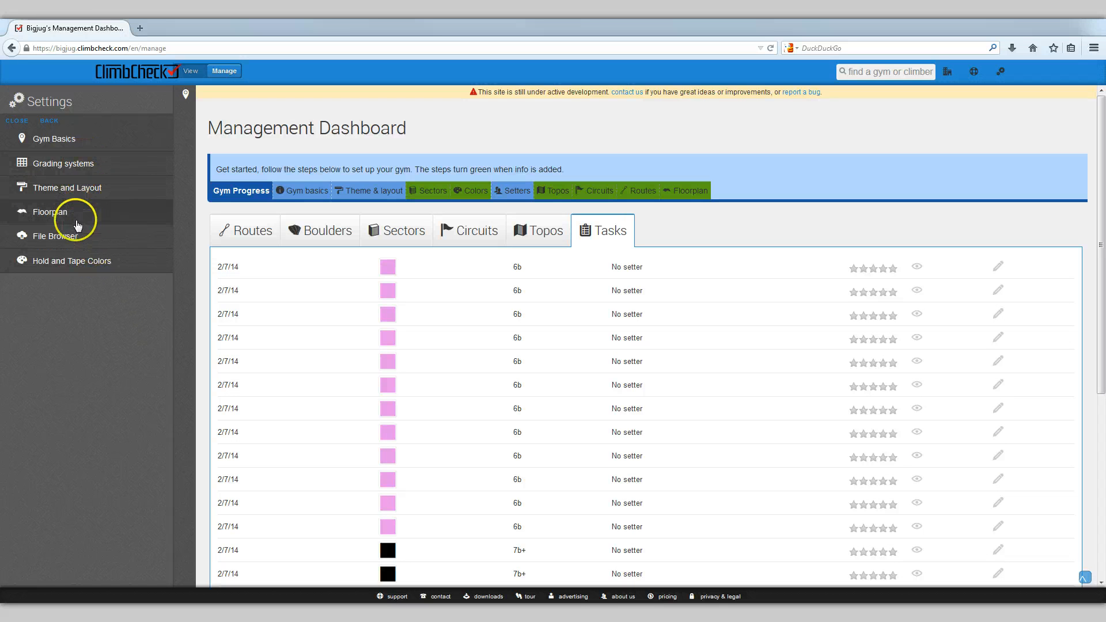
left_click(72, 238)
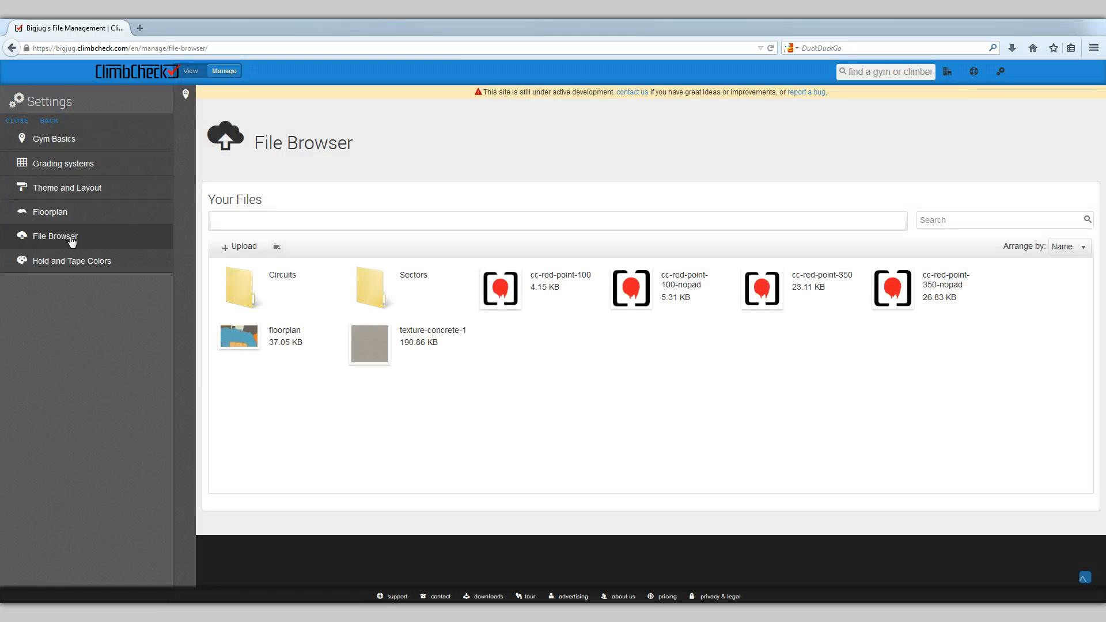
double_click(372, 286)
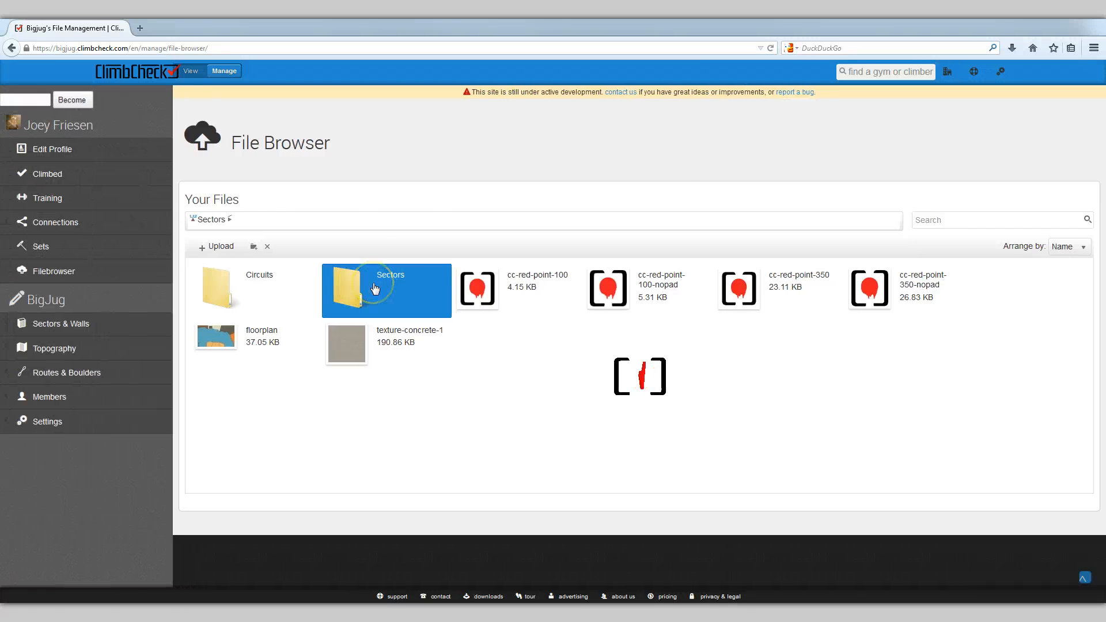
left_click(195, 224)
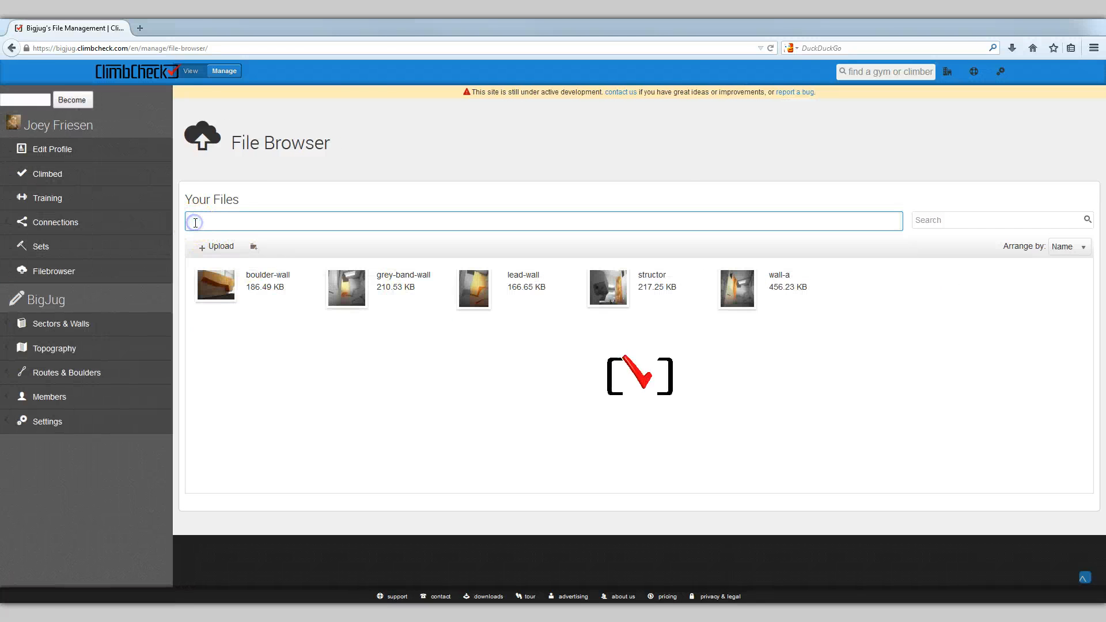
double_click(214, 282)
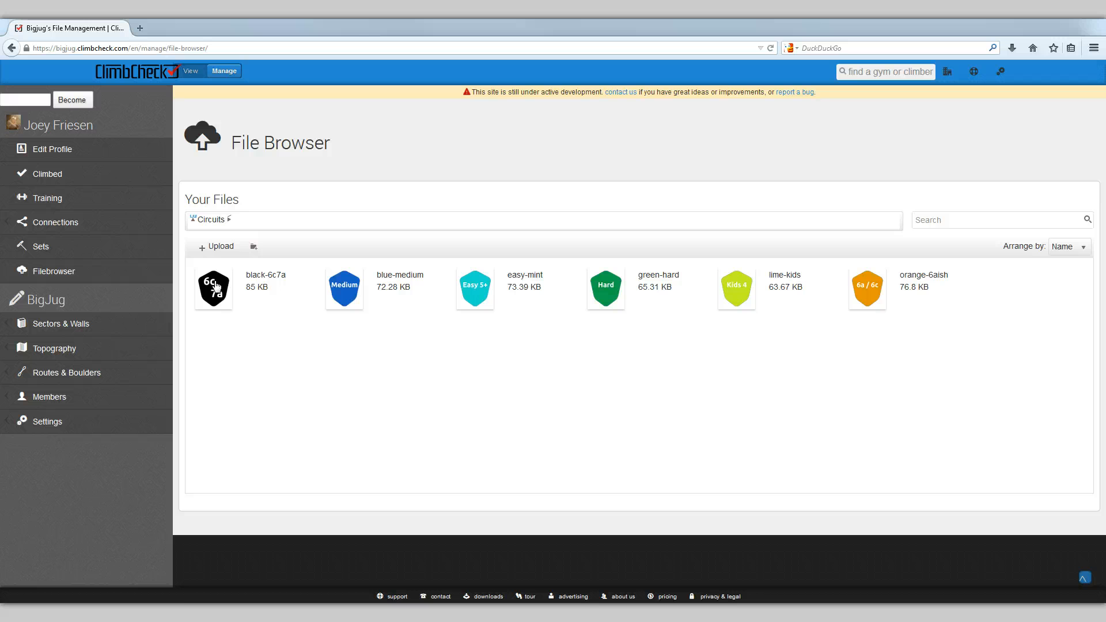
left_click(193, 218)
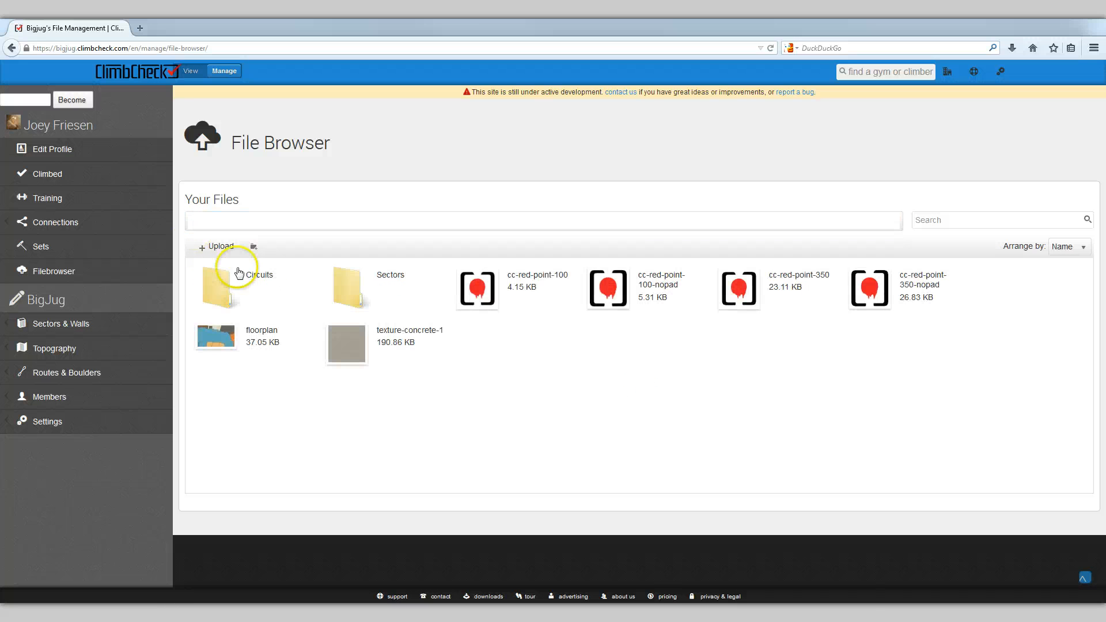
- Delete the cc-red-point-100-nopad file from BigJug's files
left_click(619, 298)
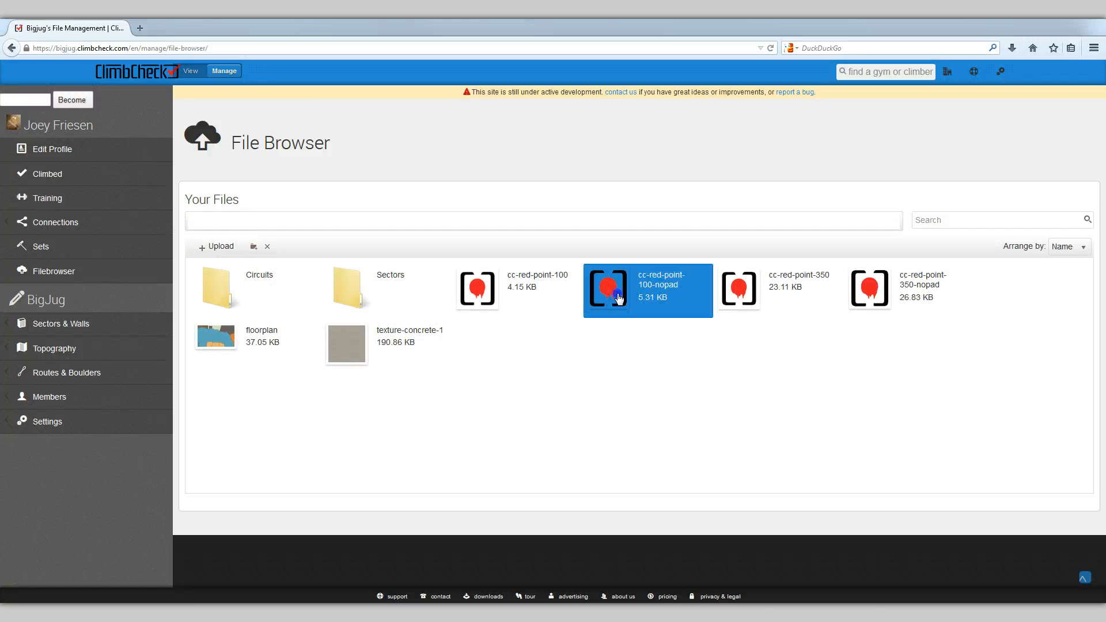
left_click(267, 247)
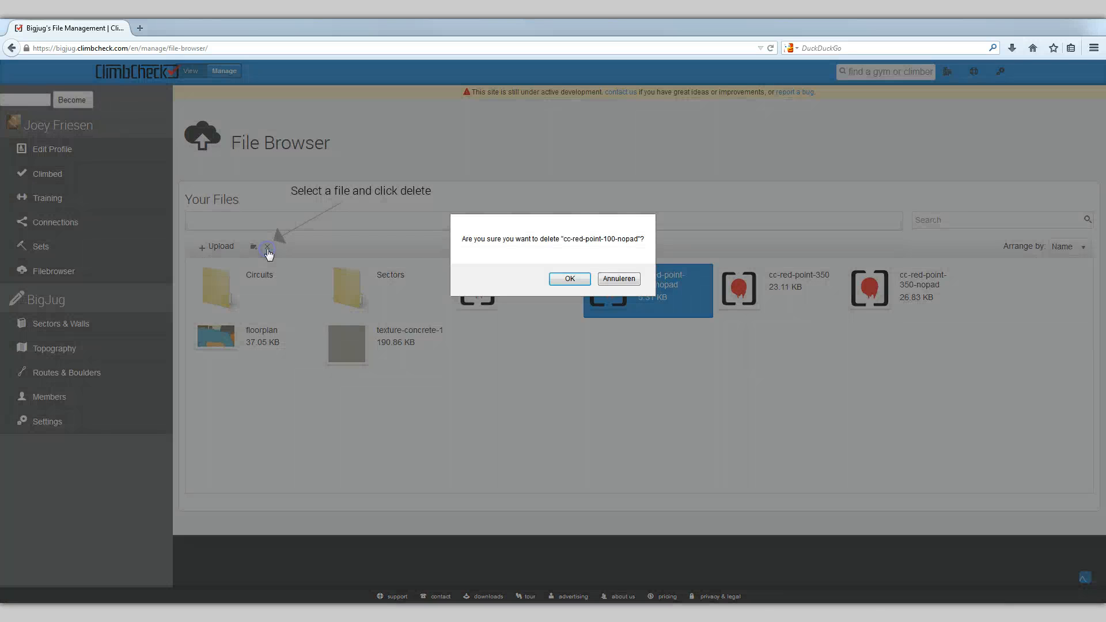
left_click(565, 280)
- Delete the cc-red-point-350-nopad file from BigJug's files
left_click(738, 288)
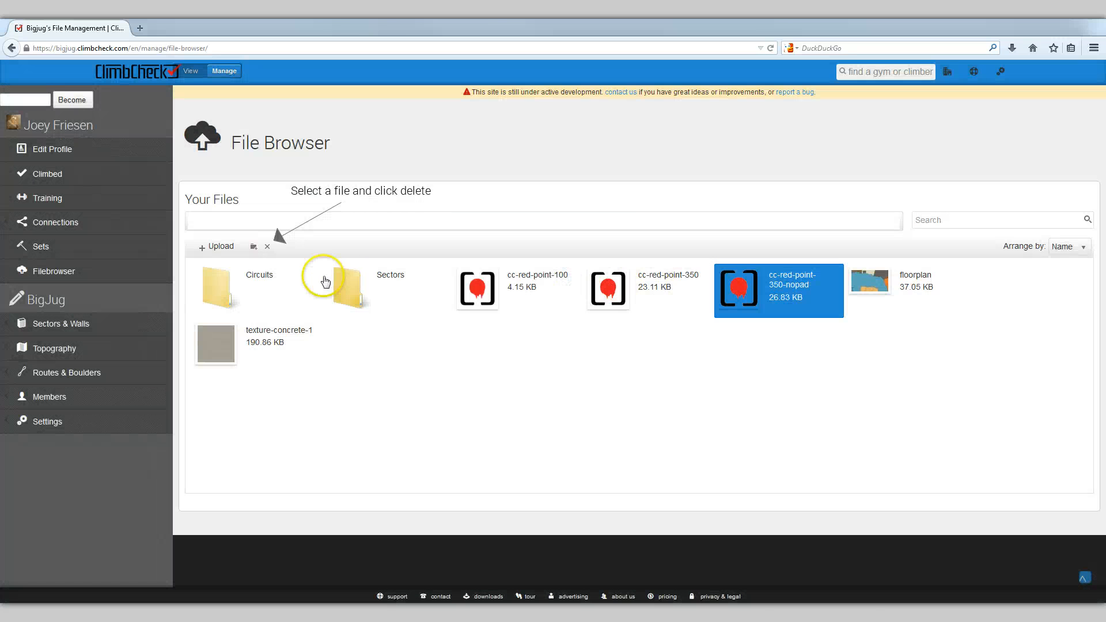
left_click(744, 293)
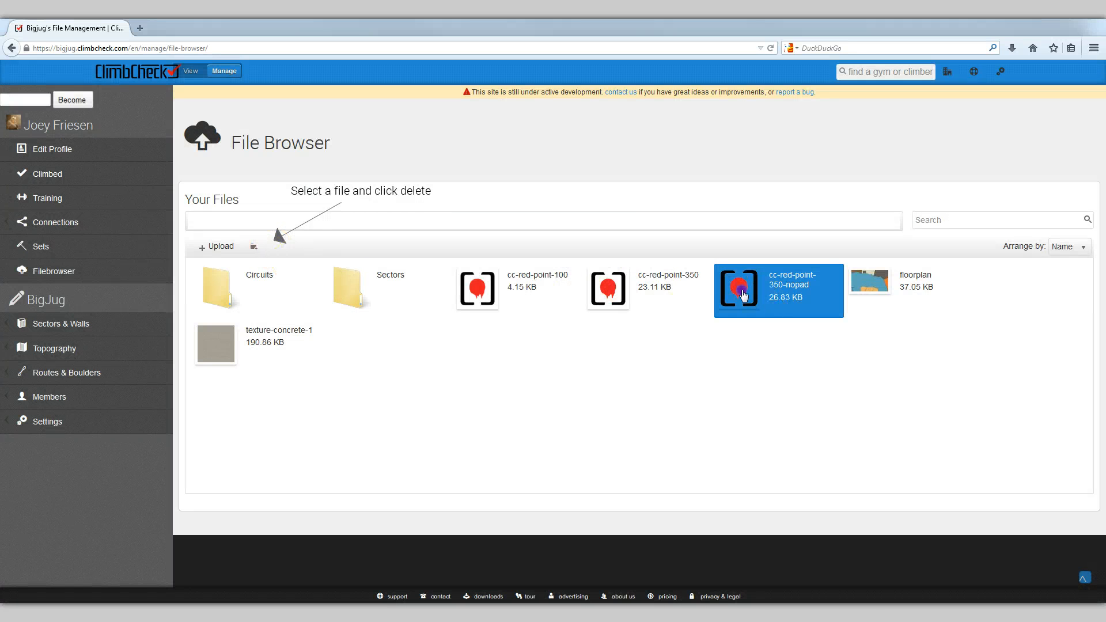
left_click(266, 246)
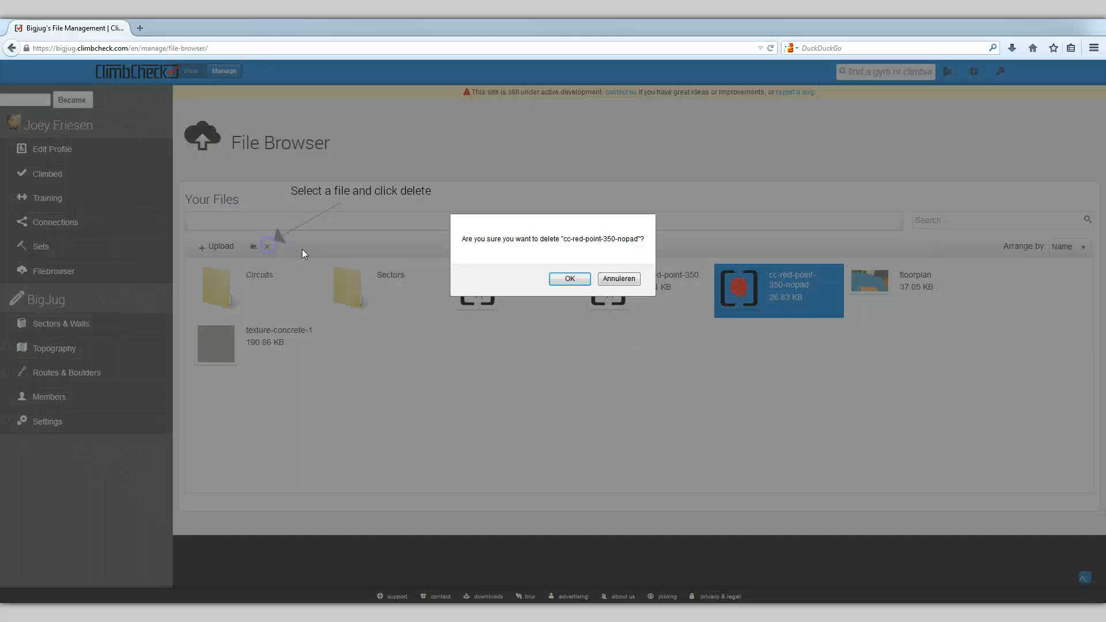
left_click(565, 279)
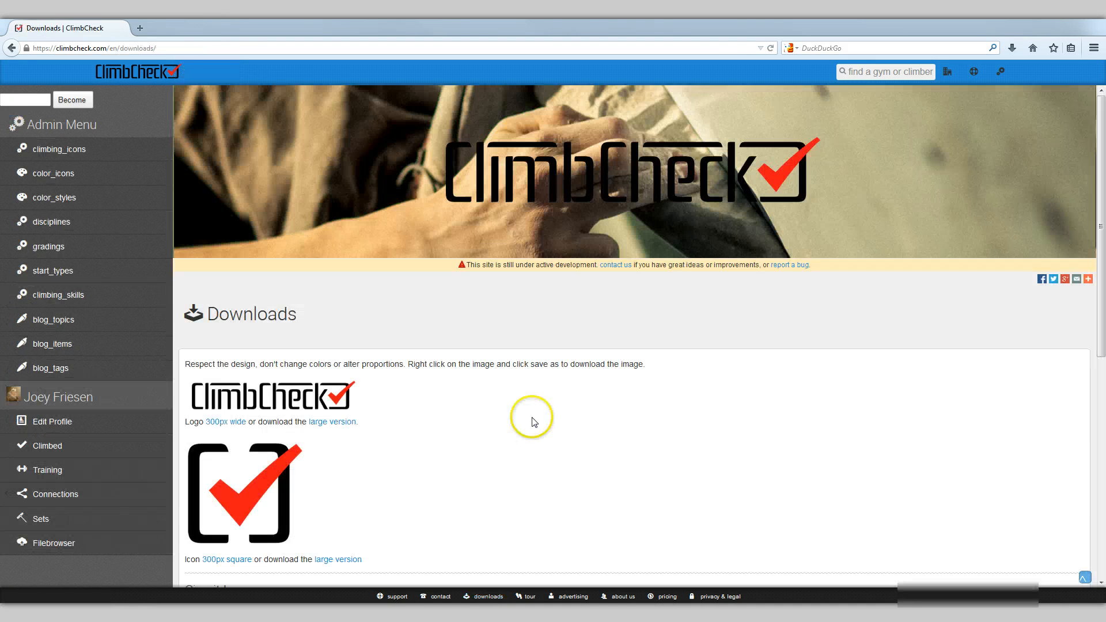
- Examine the free circuit images on the Downloads page and open the guide on creating circuit images with Gimp
scroll(531, 420, "down", 7)
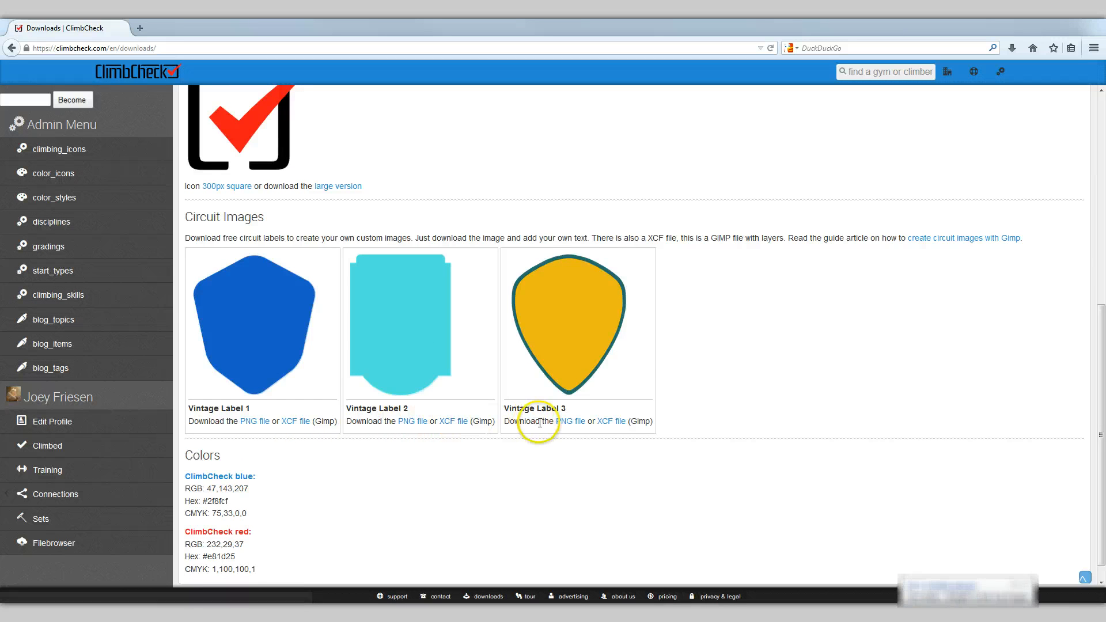
left_click(965, 239)
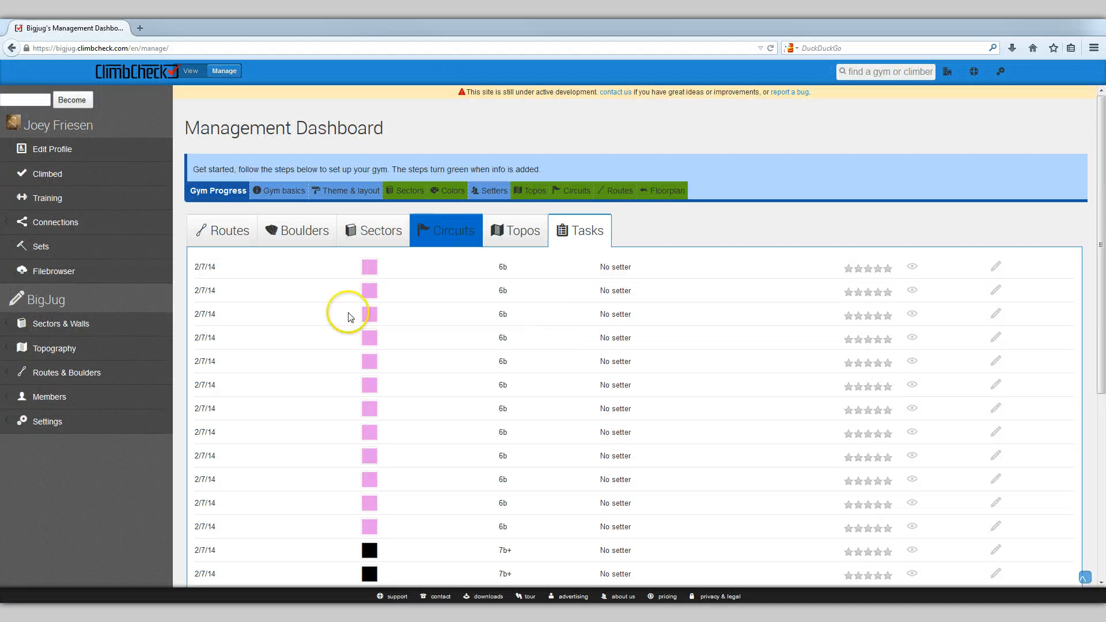
- In BigJug's Gym Basics settings, fill in the gym's phone number and enter the intro "this is our awesome gym"
left_click(124, 421)
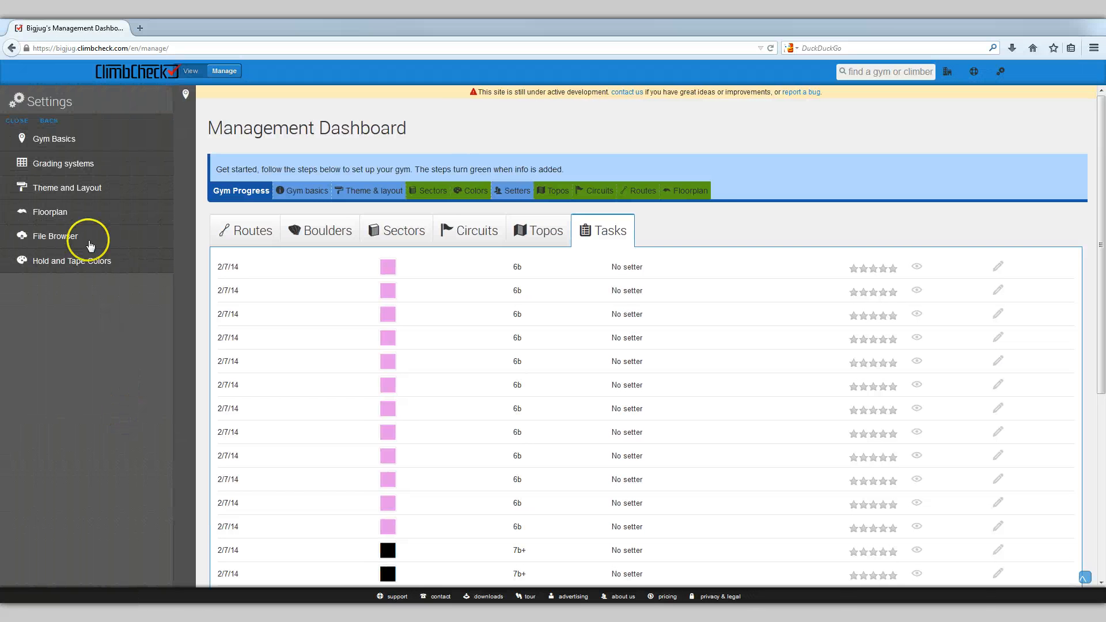
left_click(59, 145)
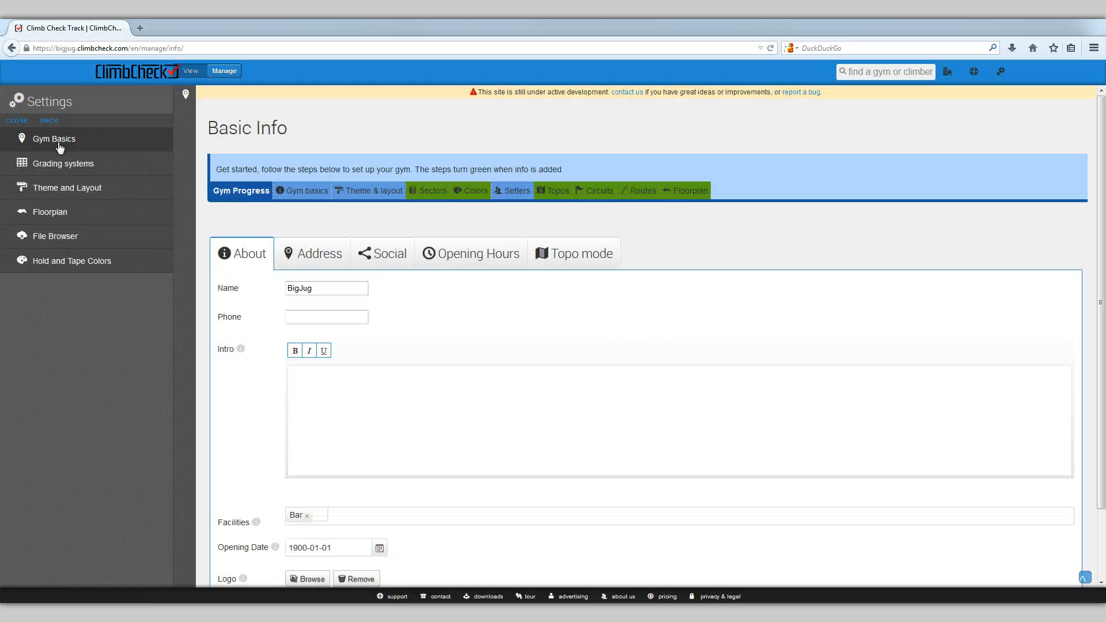
left_click(299, 317)
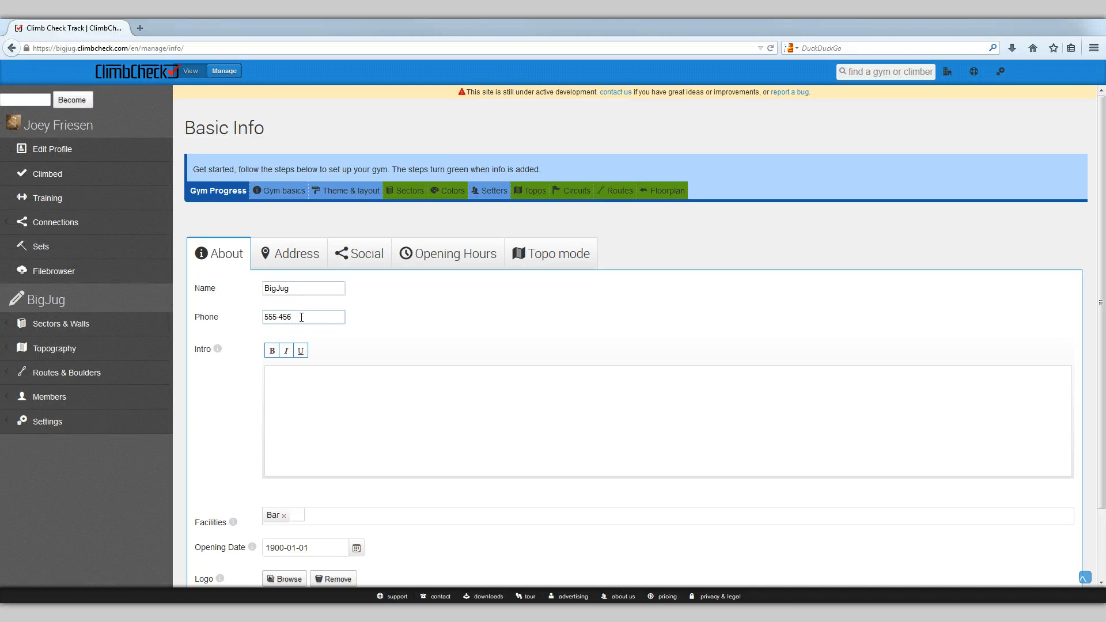
left_click(320, 391)
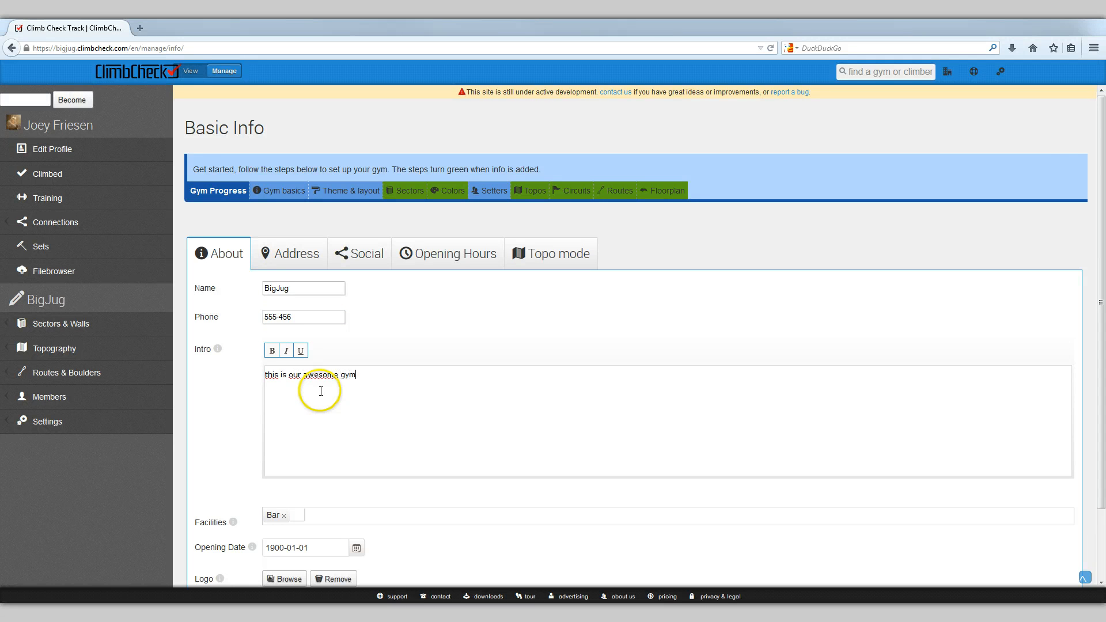
- Add Shower, Slackline, Yoga and Outdoor to the gym's facilities
scroll(314, 386, "down", 2)
left_click(336, 436)
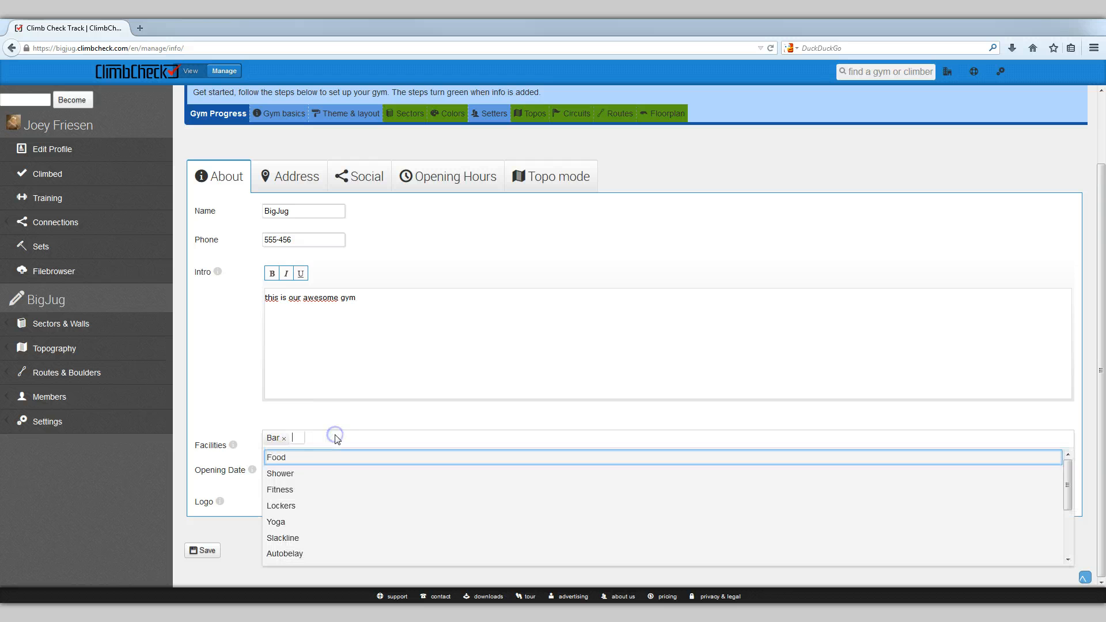
left_click(323, 470)
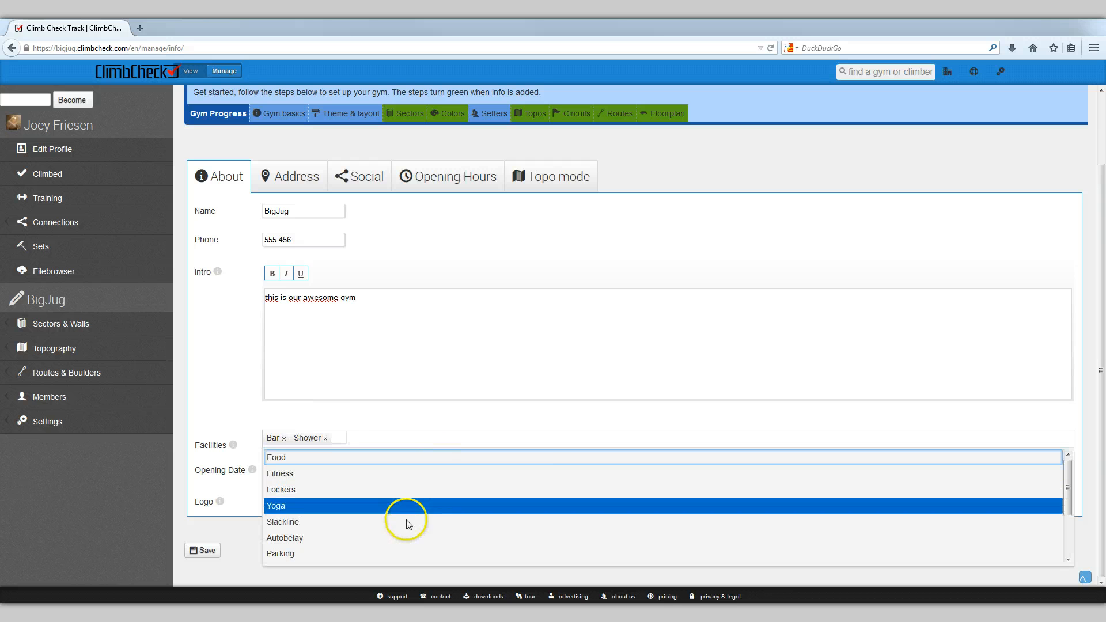
left_click(407, 522)
left_click(468, 440)
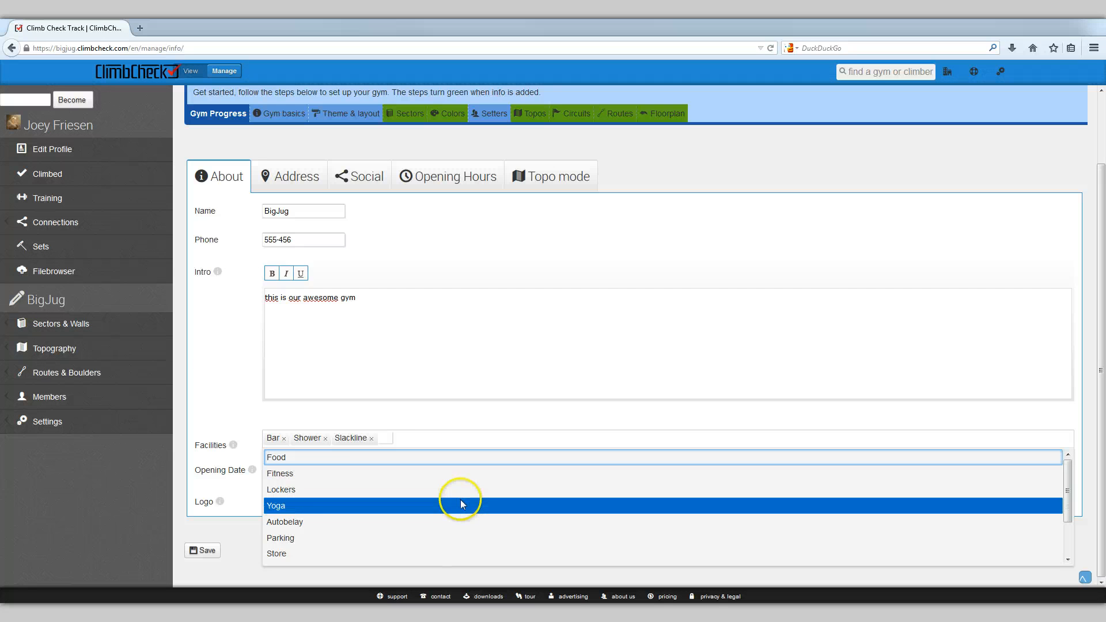
left_click(461, 503)
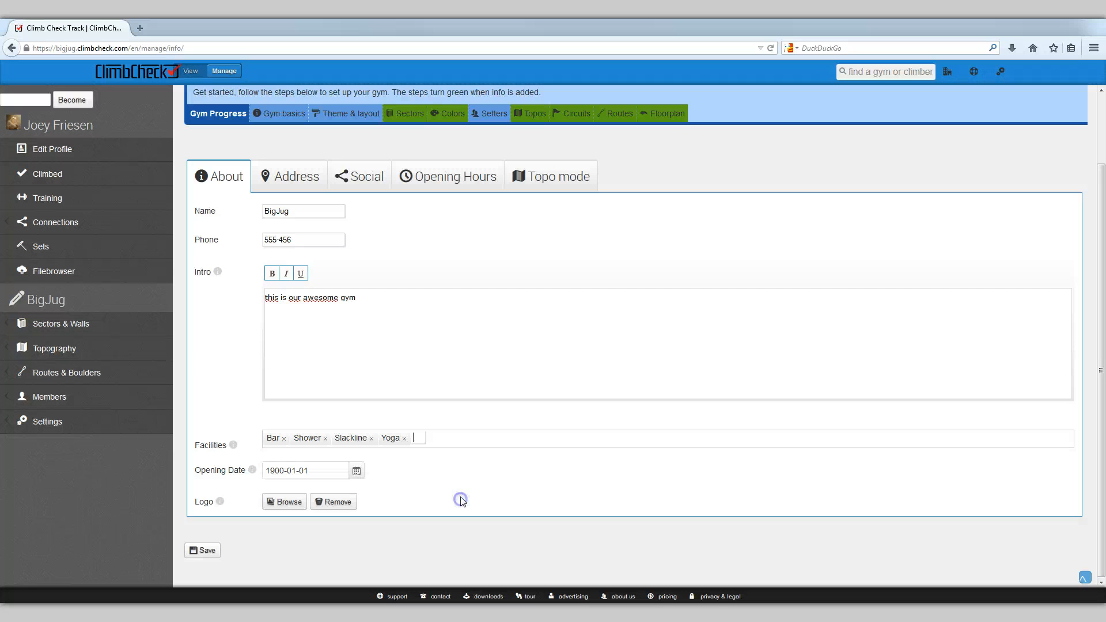
left_click(448, 445)
scroll(425, 507, "down", 2)
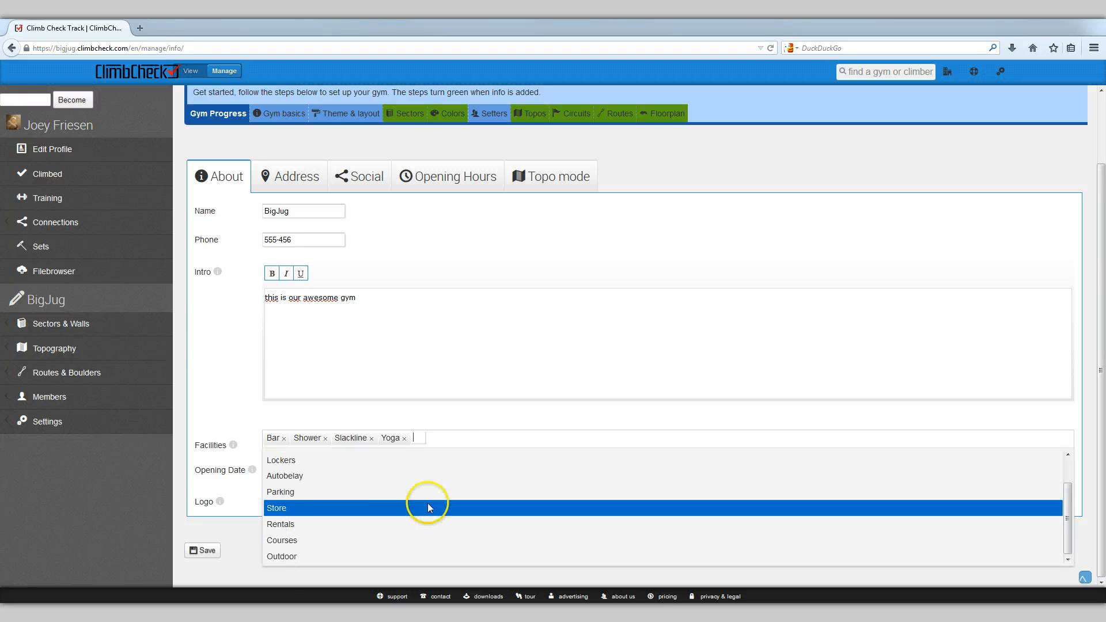
left_click(333, 556)
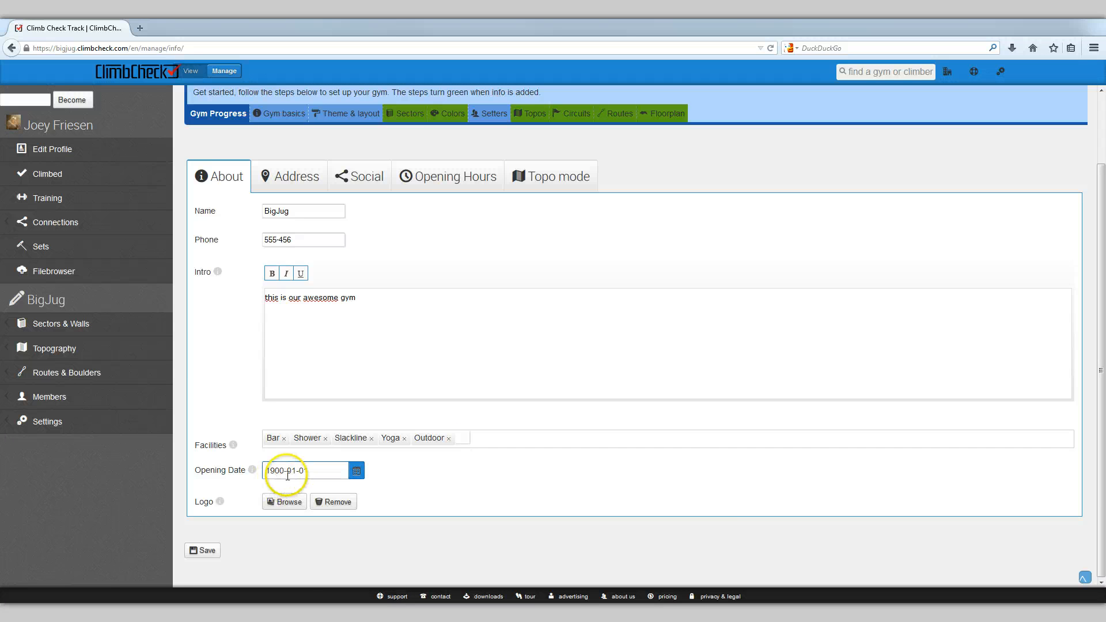
- Set the gym's opening date to 1901-07-17
left_click_drag(280, 471, 264, 470)
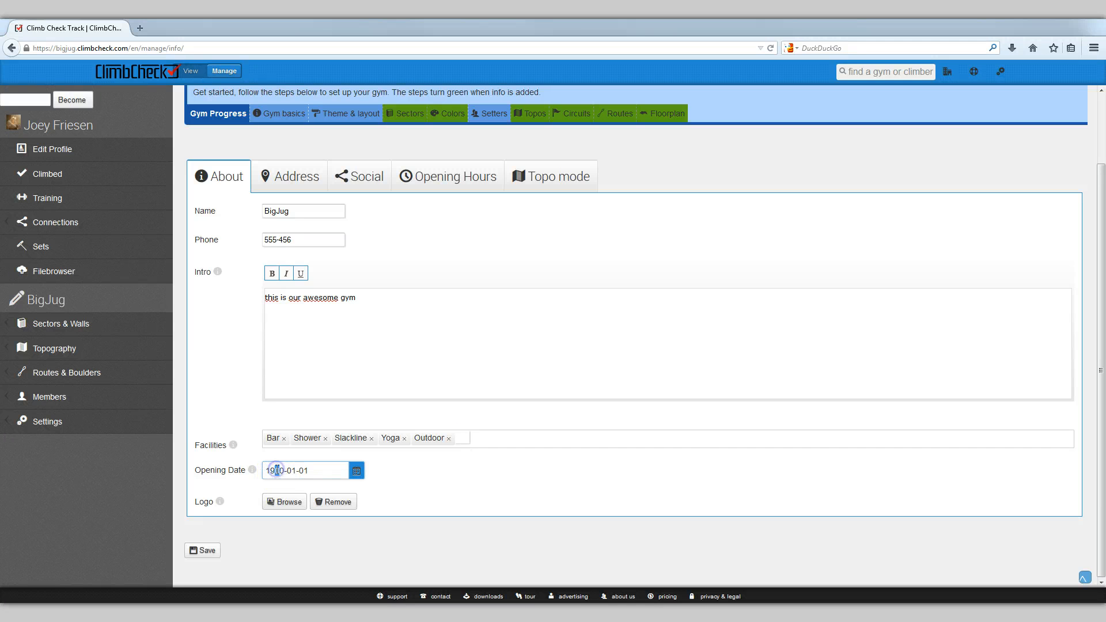
left_click(355, 469)
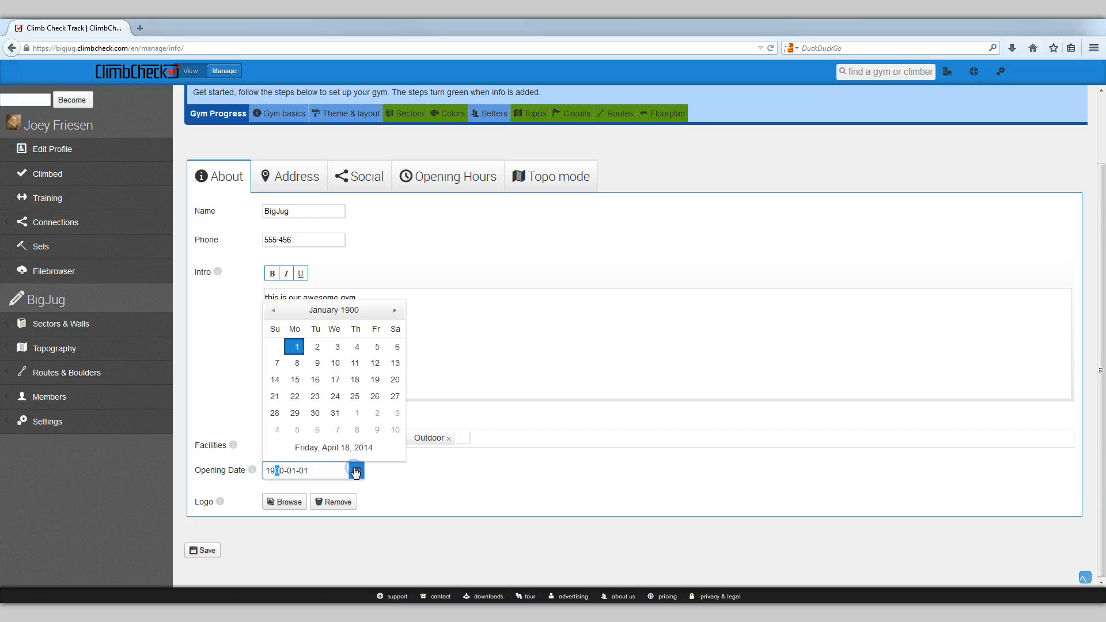
left_click(334, 310)
left_click(334, 310)
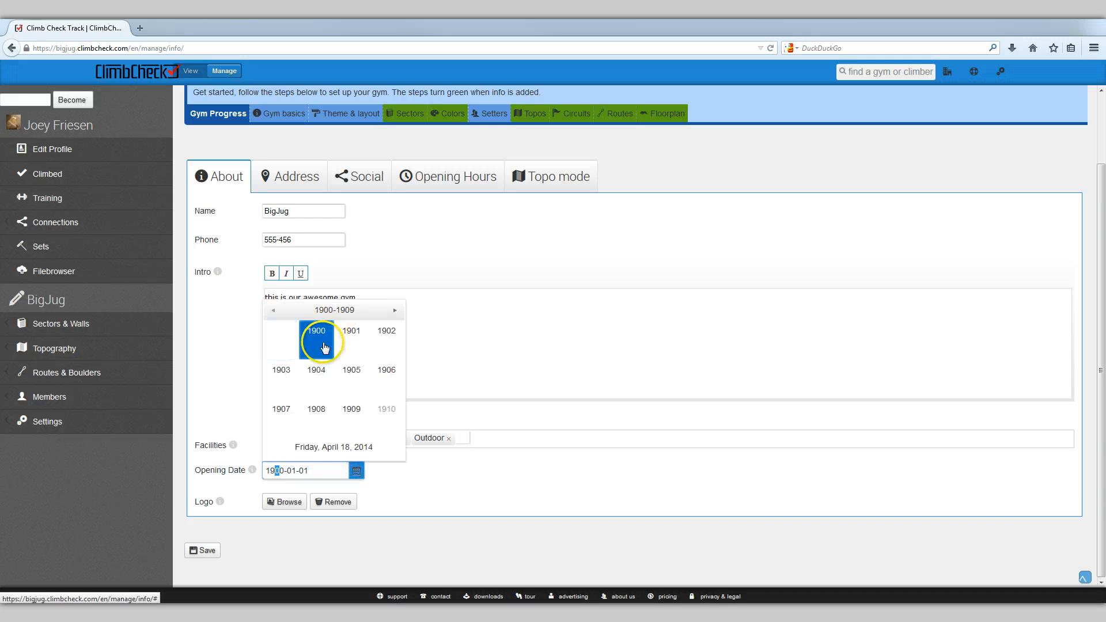
left_click(353, 334)
left_click(351, 369)
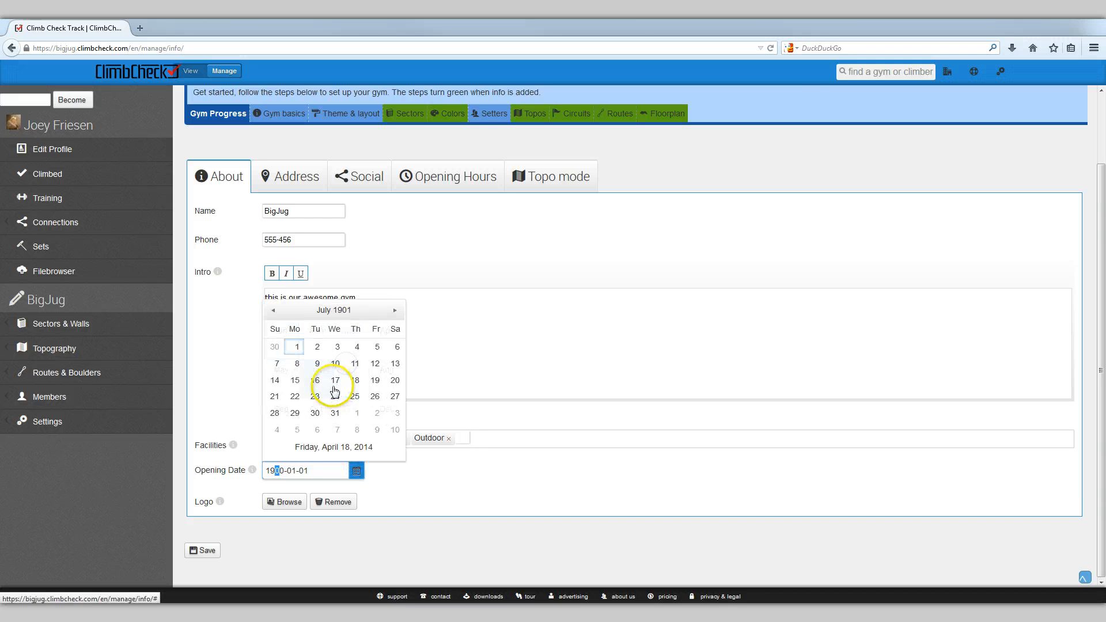
left_click(333, 390)
- Choose the cc-red-point-100 image from BigJug's files as the gym's logo
left_click(284, 502)
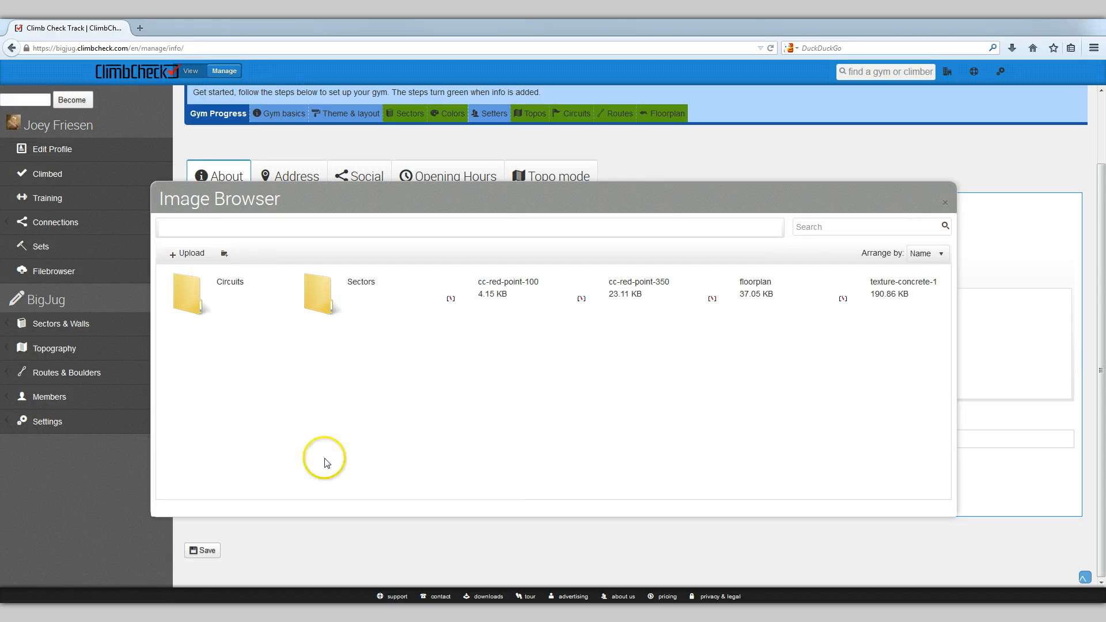
left_click(494, 294)
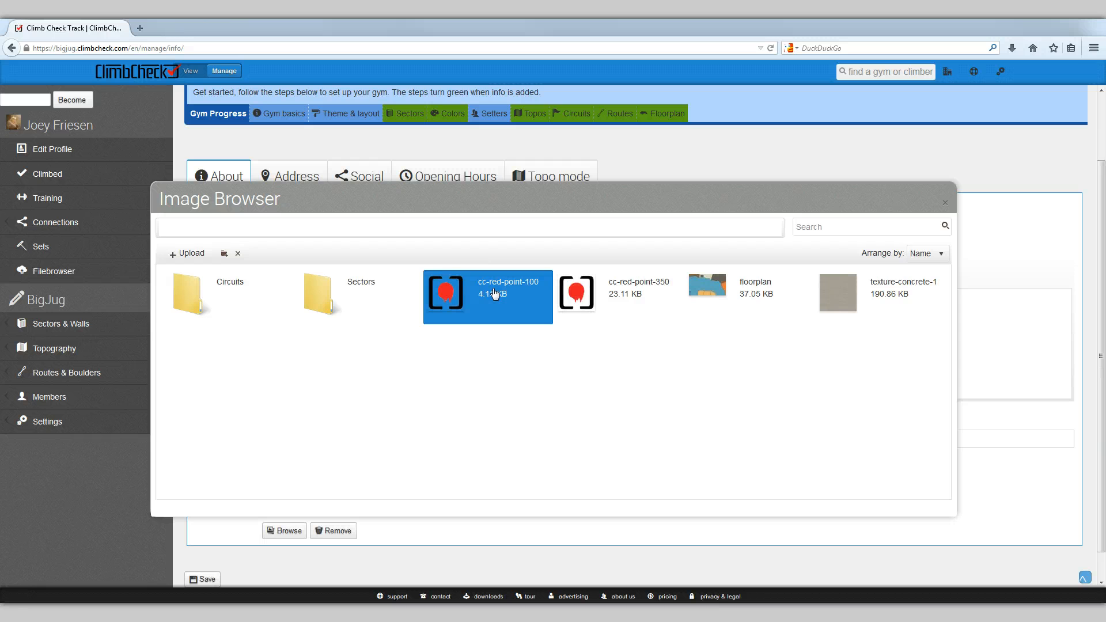
double_click(494, 294)
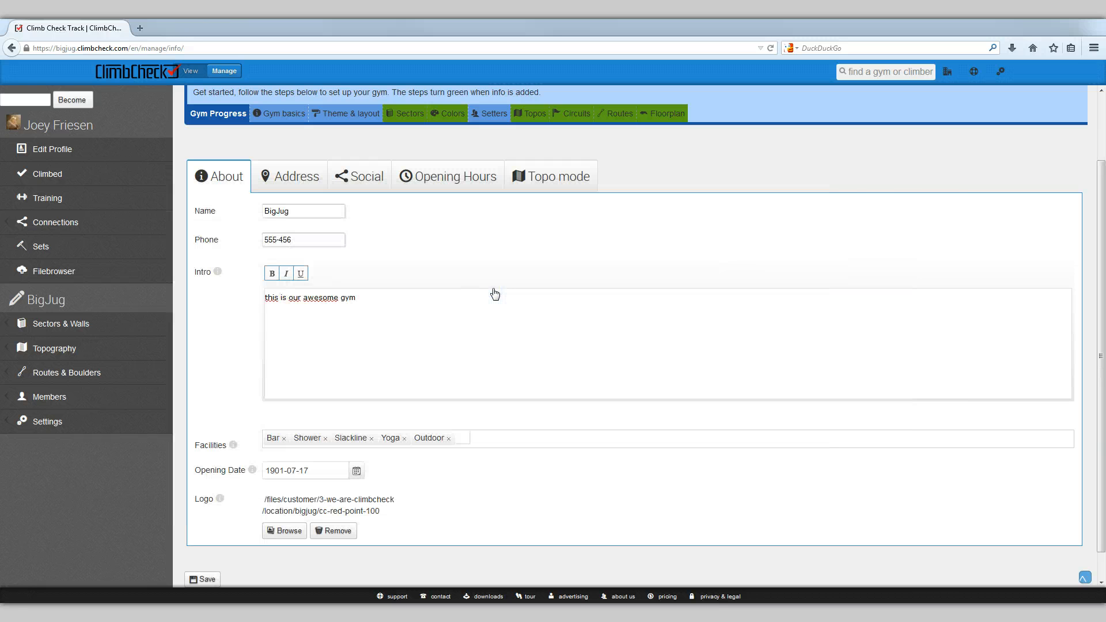
scroll(494, 294, "down", 1)
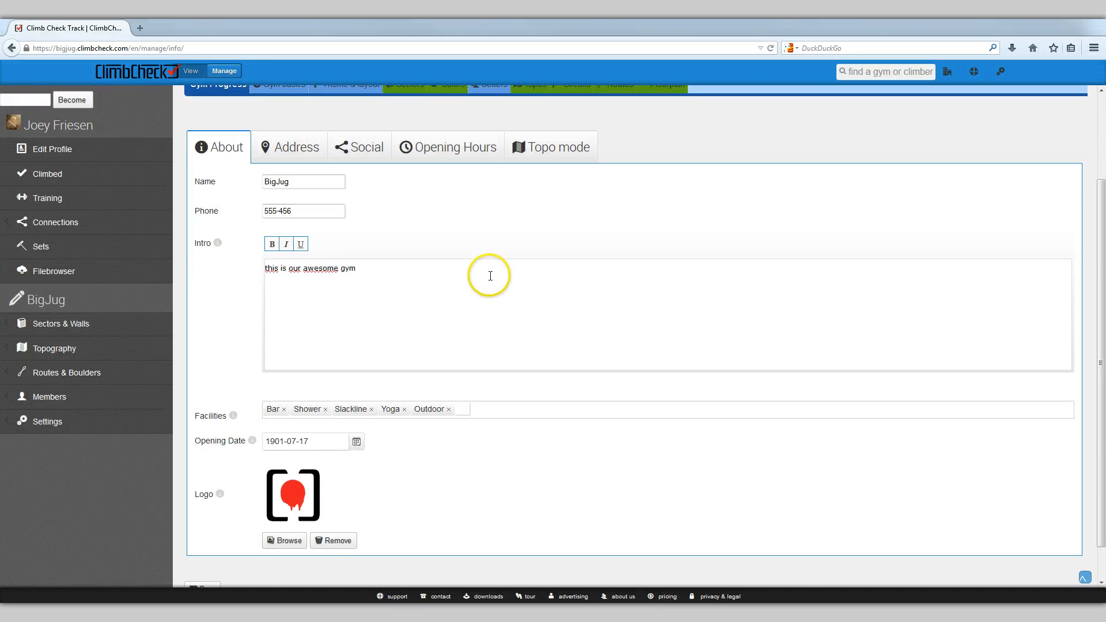
- Fill in the street, house number and house number addition in the gym's address details
left_click(288, 148)
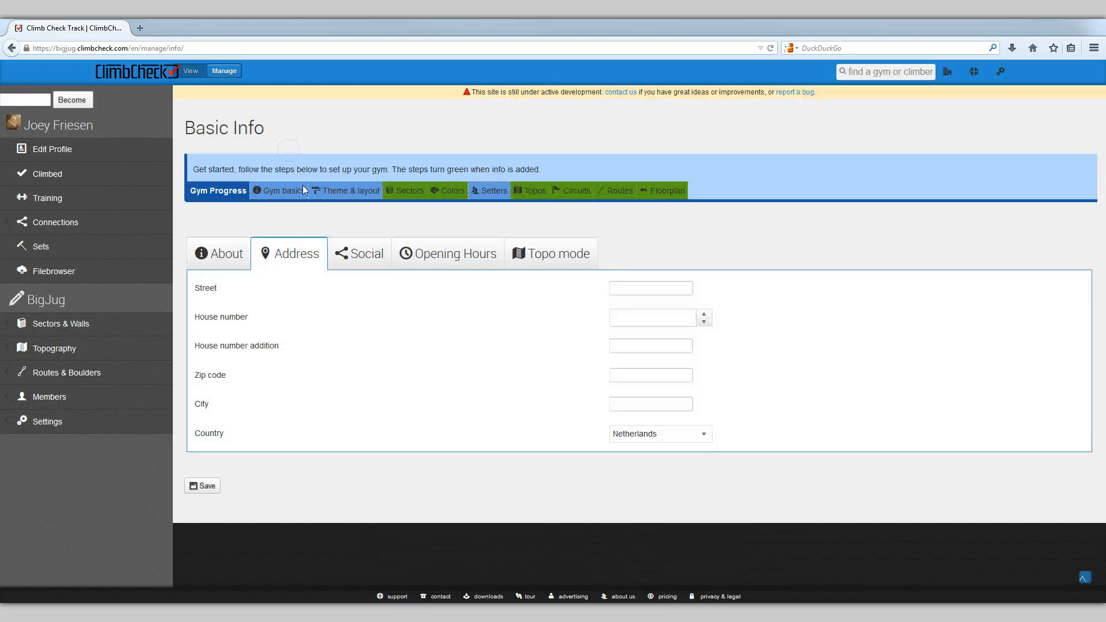
left_click(627, 287)
type("ockalley")
key("Tab")
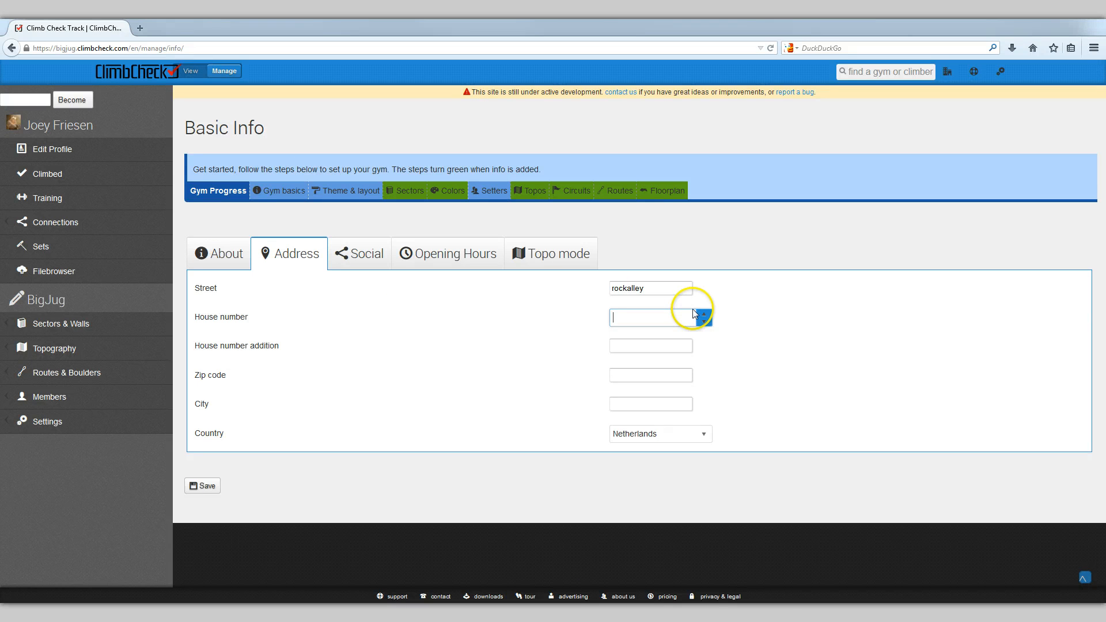
type("6")
left_click(649, 344)
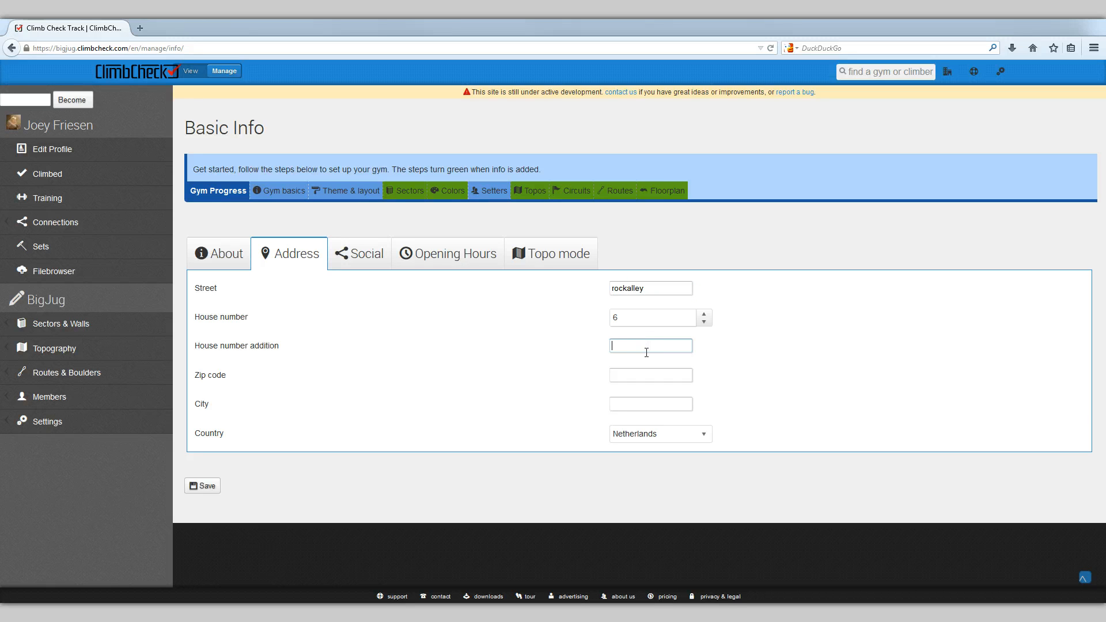
type("a")
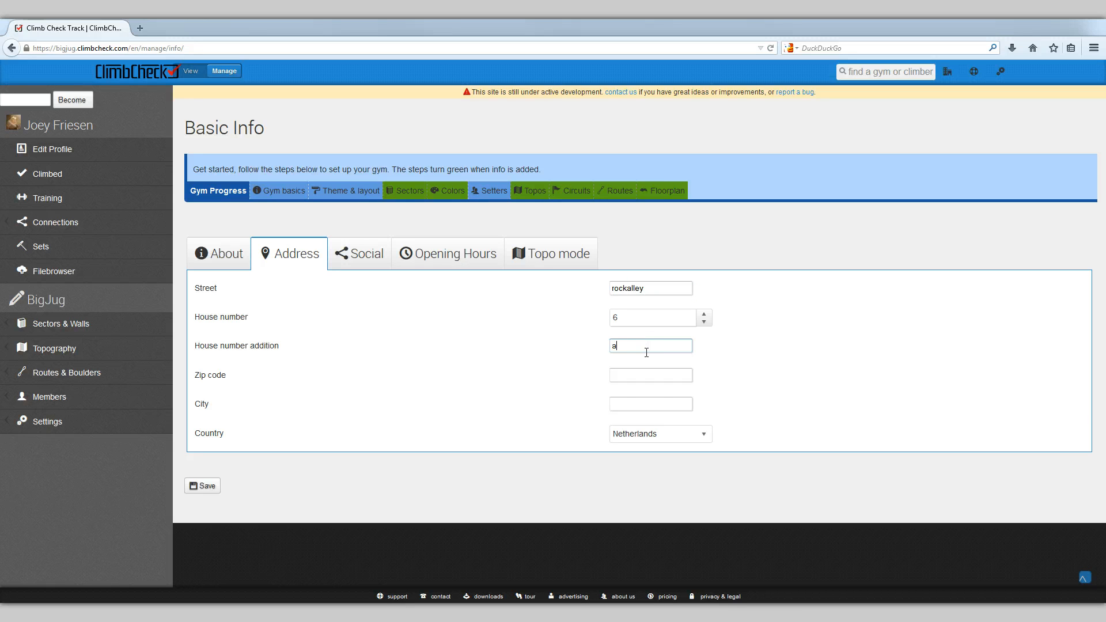
- Review the gym's social links, checking the Google plus and Twitter entries
left_click(355, 245)
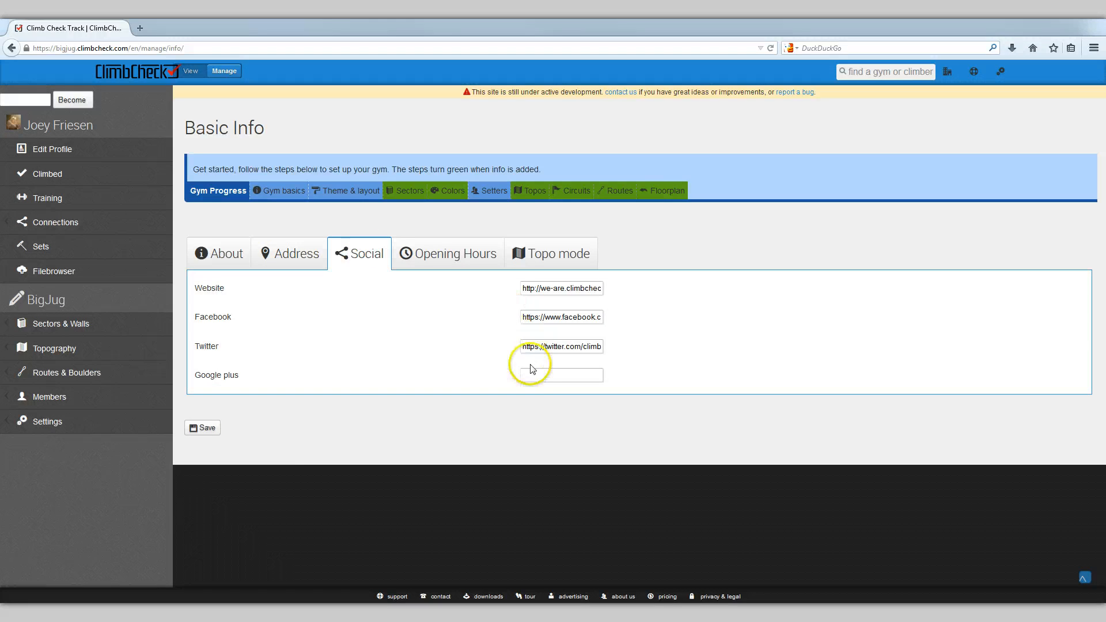
left_click(536, 375)
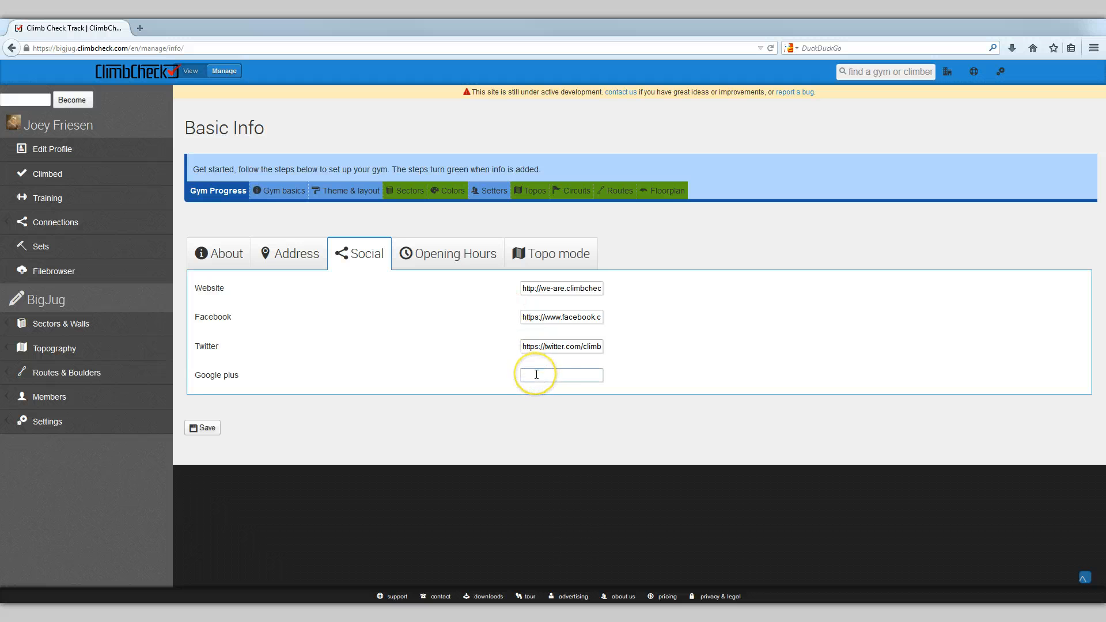
left_click_drag(563, 346, 627, 348)
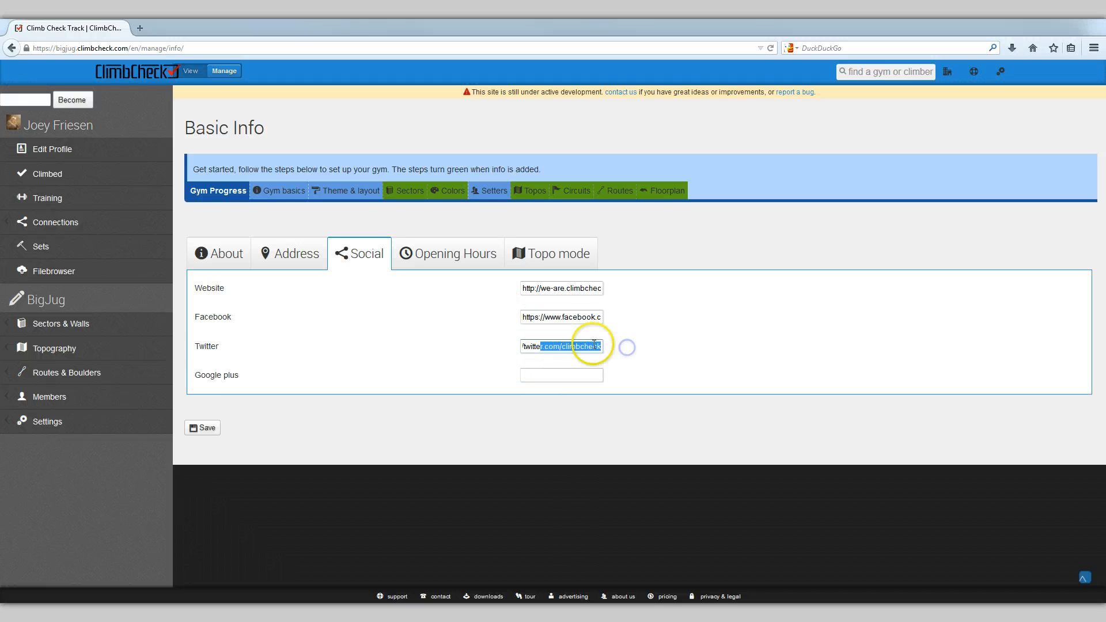
left_click(593, 345)
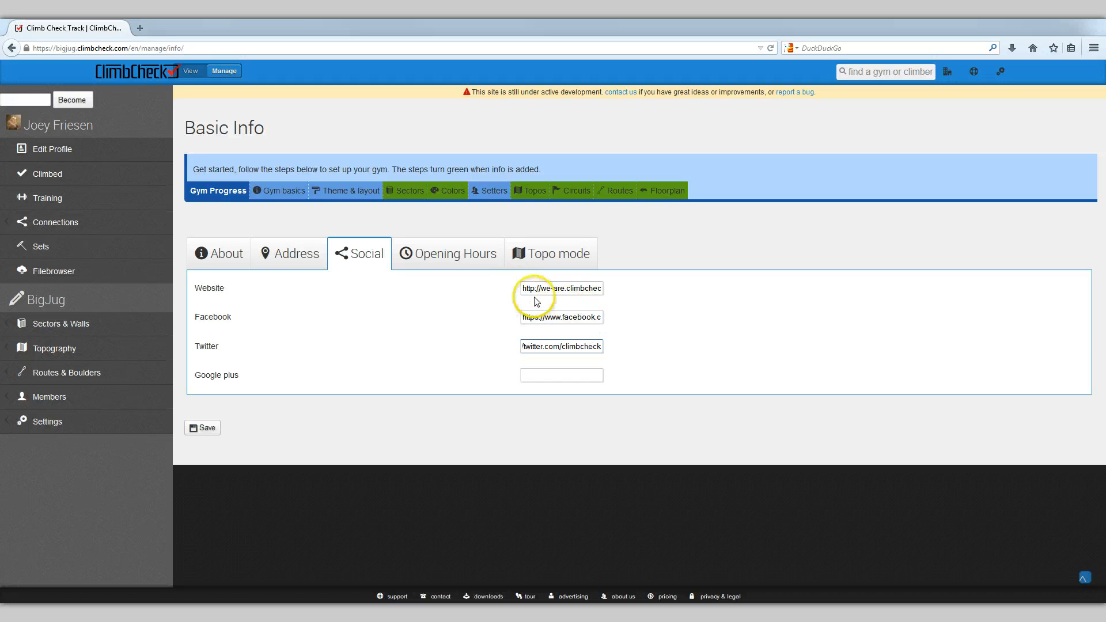
- Open the gym's weekly opening hours
left_click(449, 264)
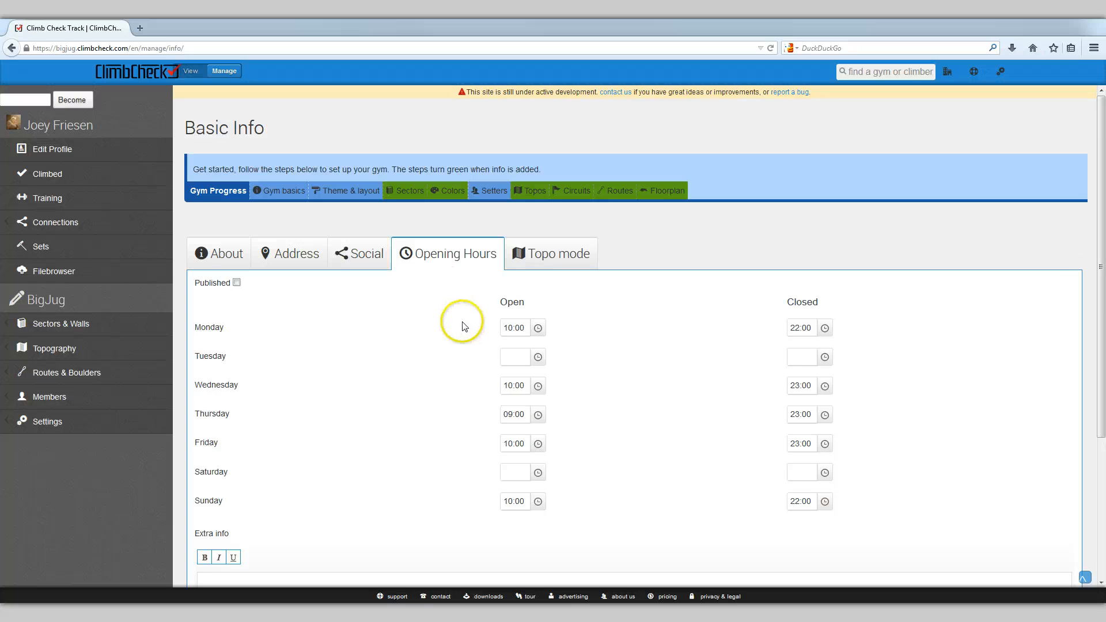
scroll(458, 316, "down", 2)
left_click(510, 410)
left_click(535, 411)
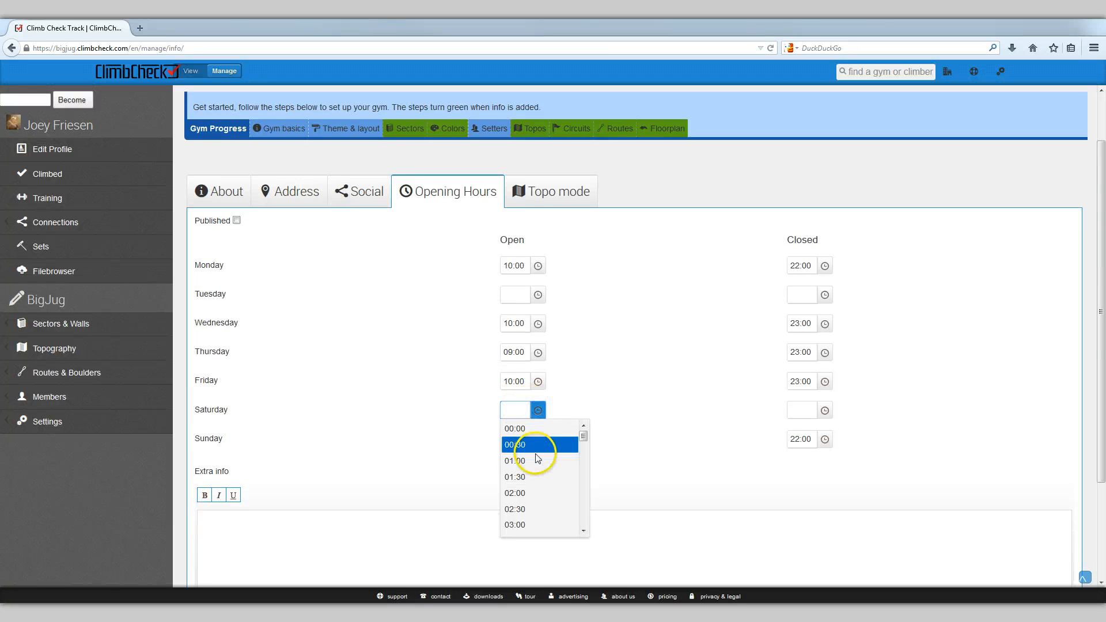
scroll(539, 461, "down", 5)
scroll(540, 464, "up", 5)
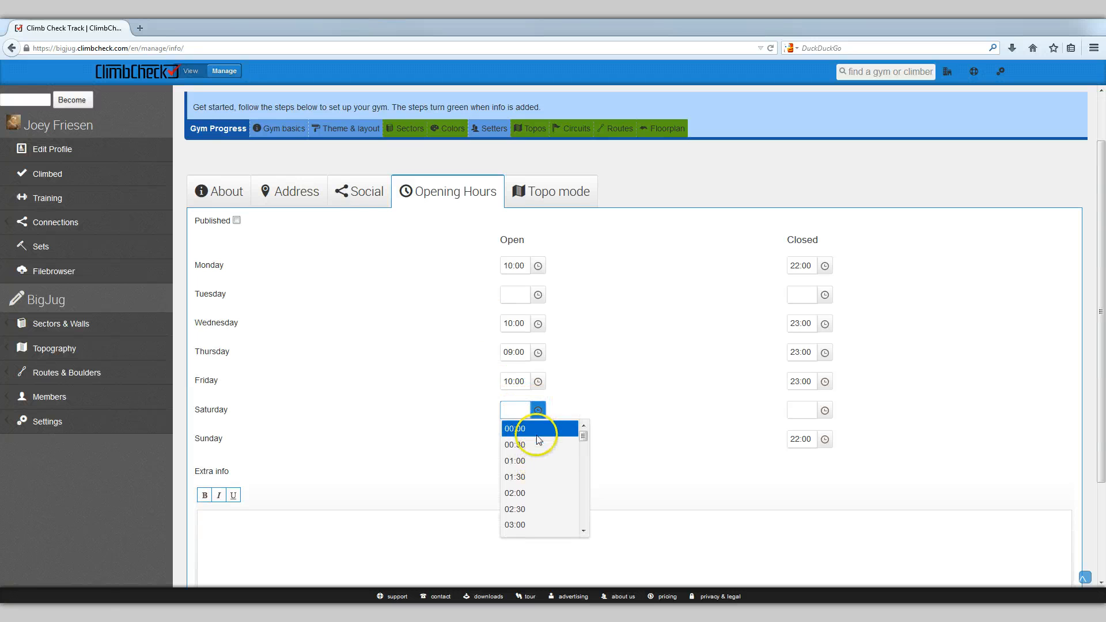
left_click(594, 364)
- Set Wednesday's opening time to 07:30 and Friday's closing time to 22:00
left_click(538, 324)
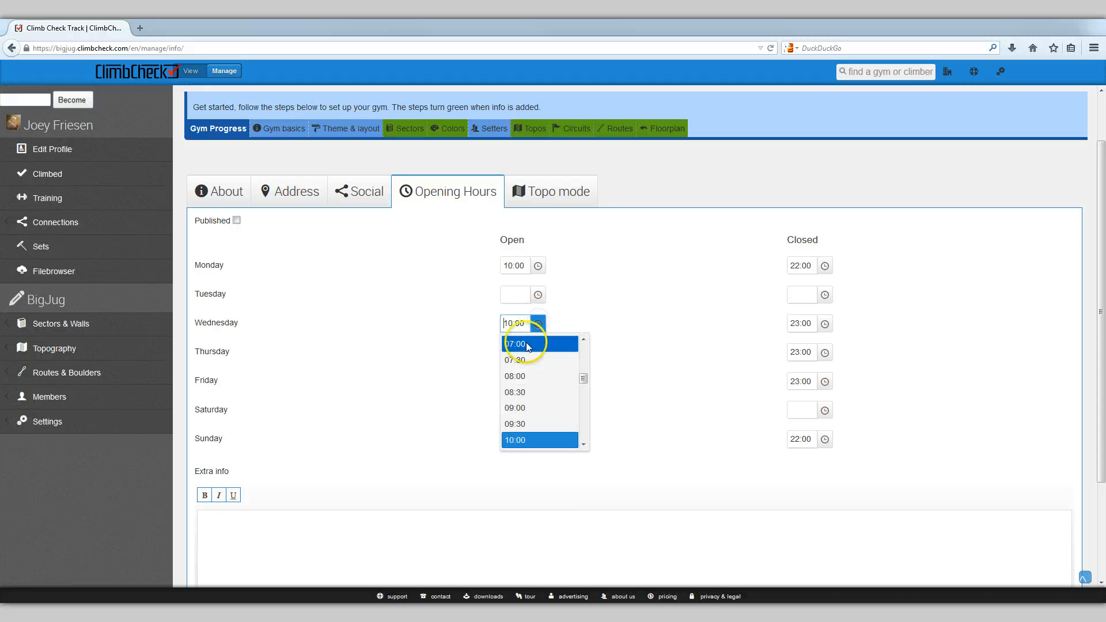
left_click(523, 357)
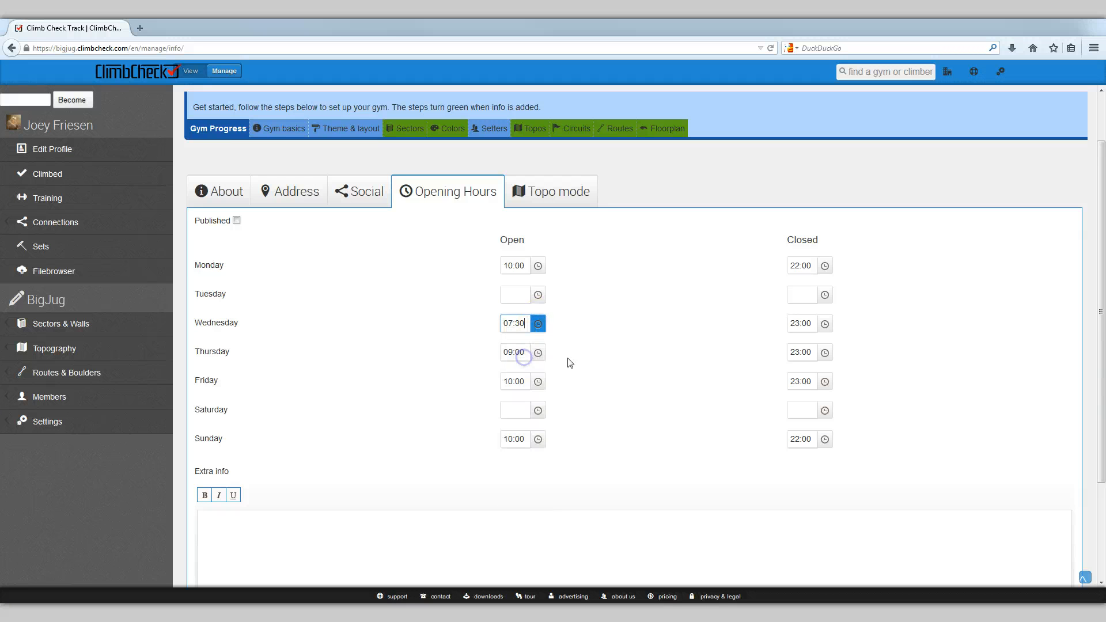
left_click(825, 382)
left_click(821, 466)
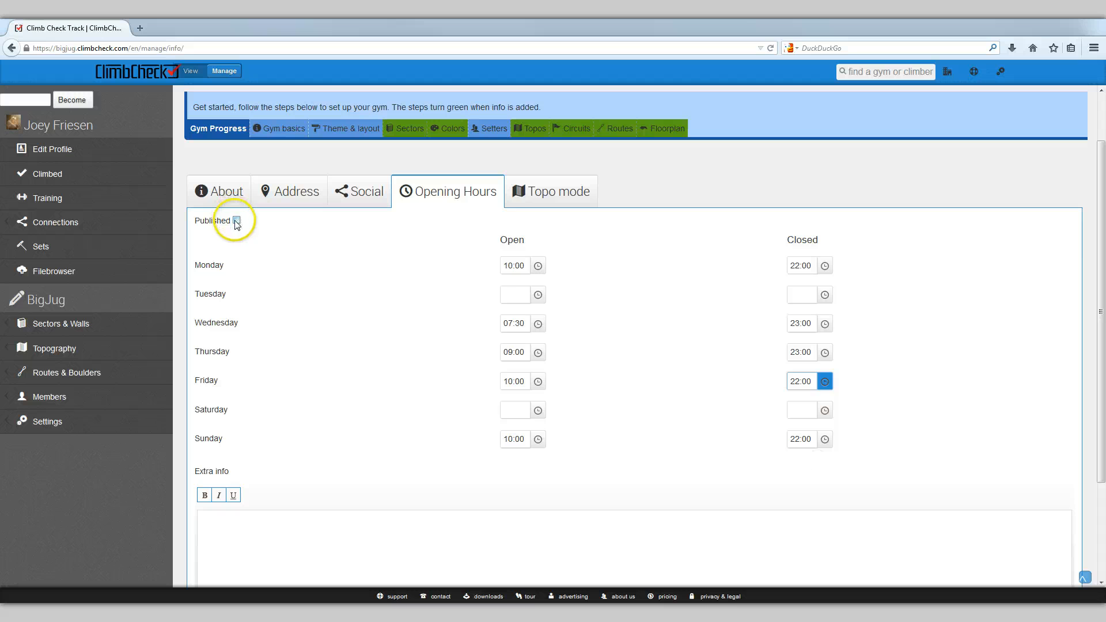
- Mark the gym's opening hours as published
left_click(237, 220)
scroll(273, 406, "down", 3)
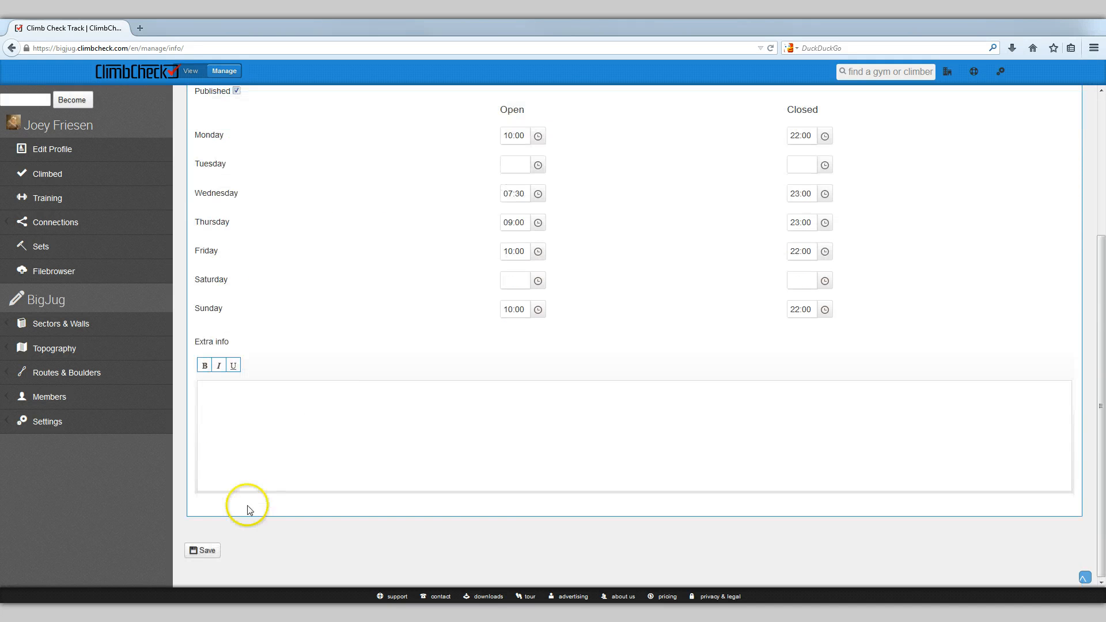
scroll(354, 380, "up", 5)
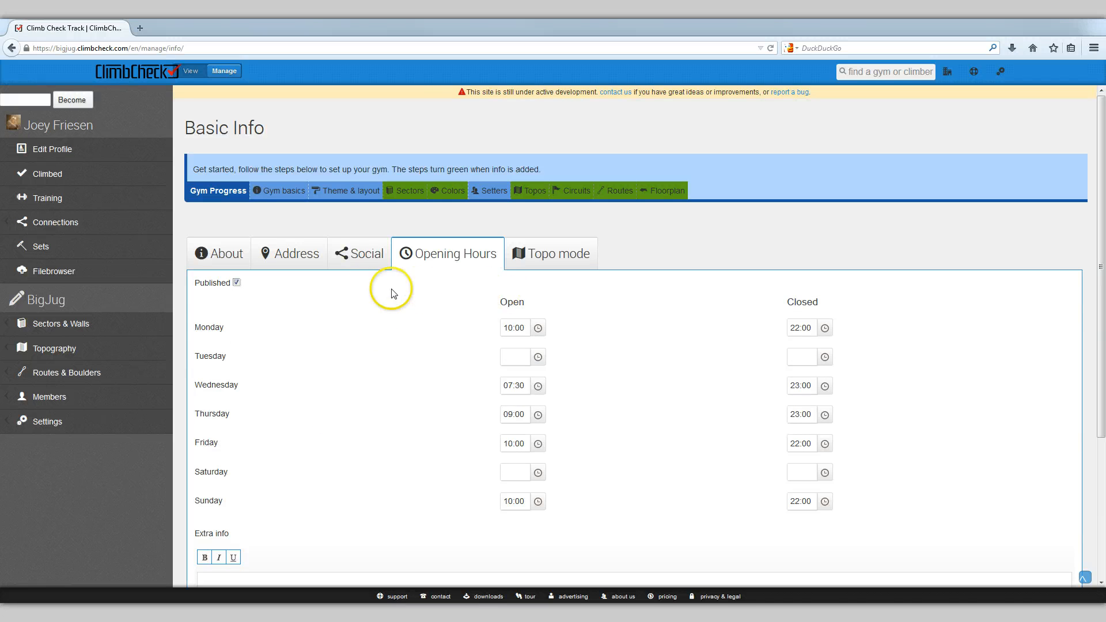
- In the topo mode settings, select Boulder Topo with Single Topo Mode disabled, and save the gym's basic info
left_click(563, 258)
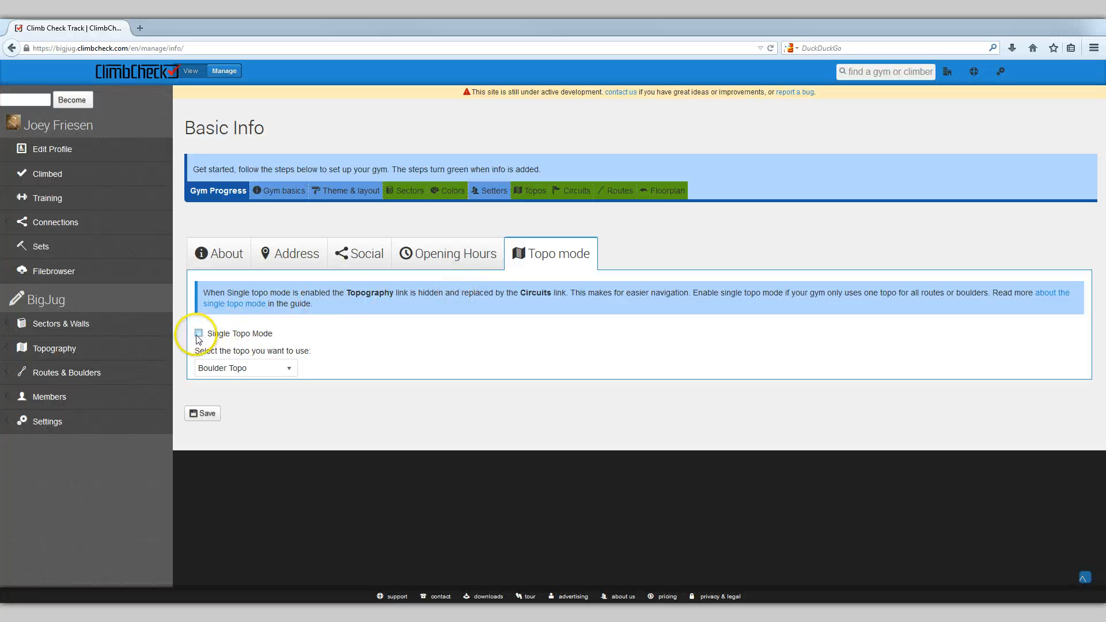
left_click(287, 369)
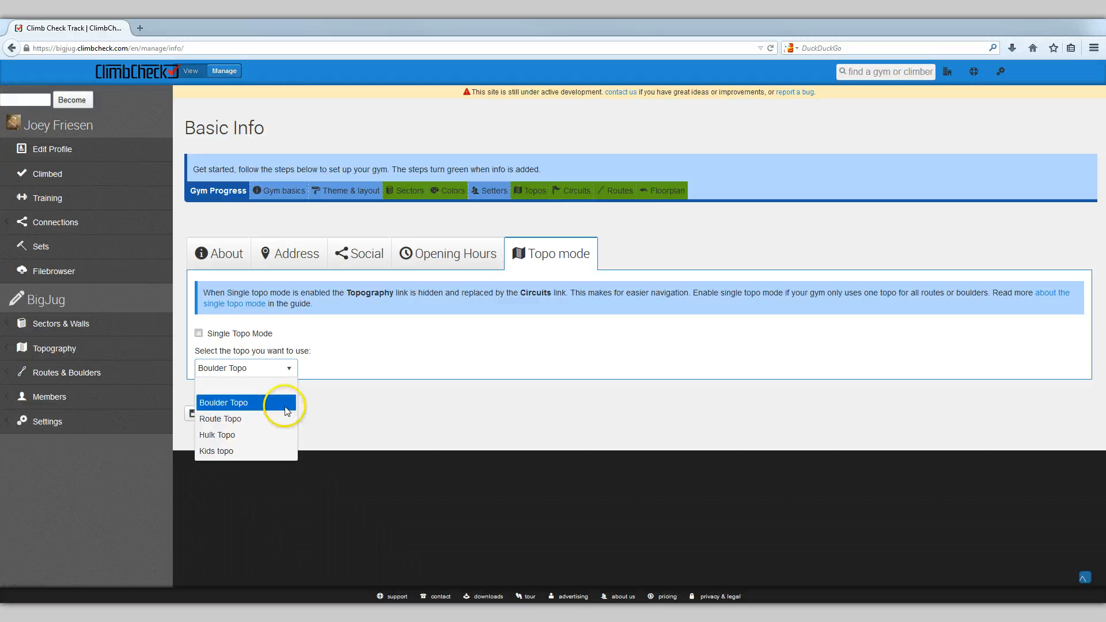
left_click(285, 406)
left_click(199, 334)
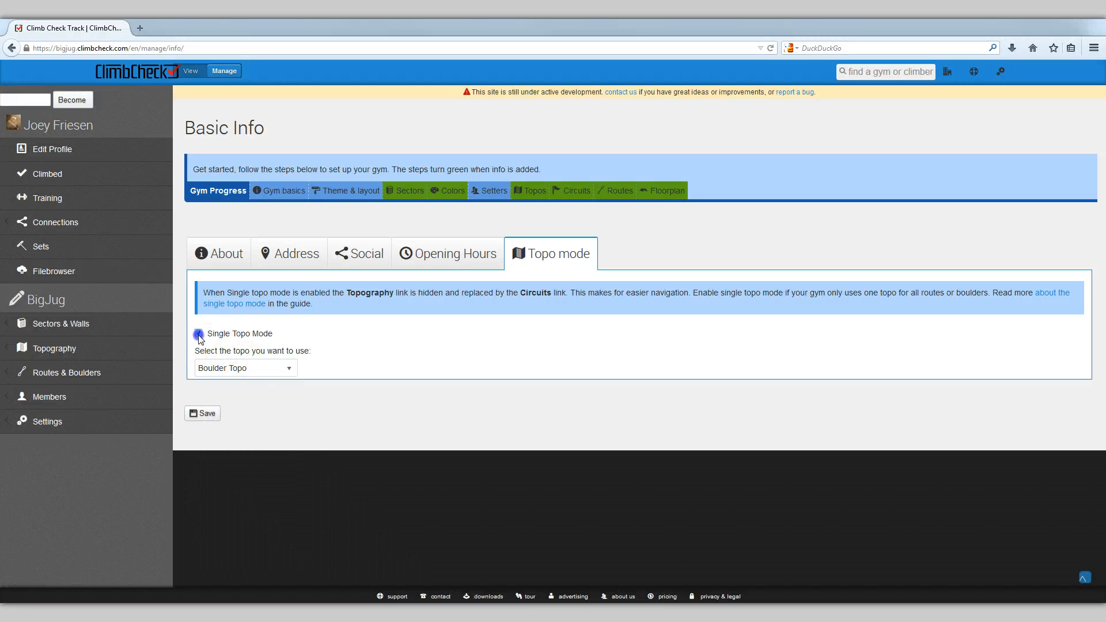
left_click(199, 334)
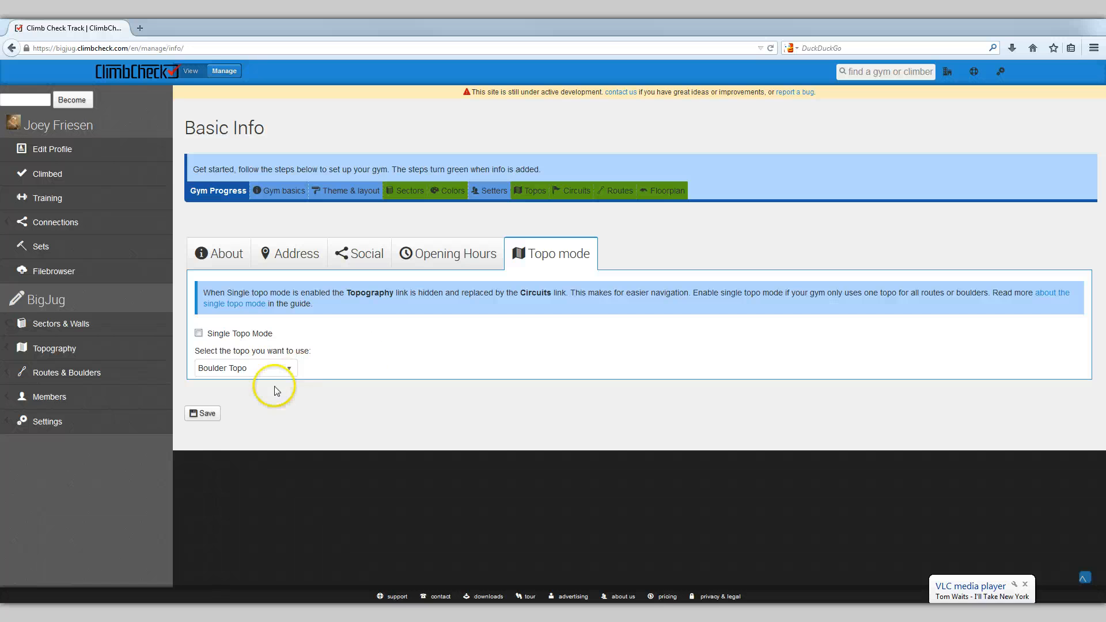
left_click(204, 414)
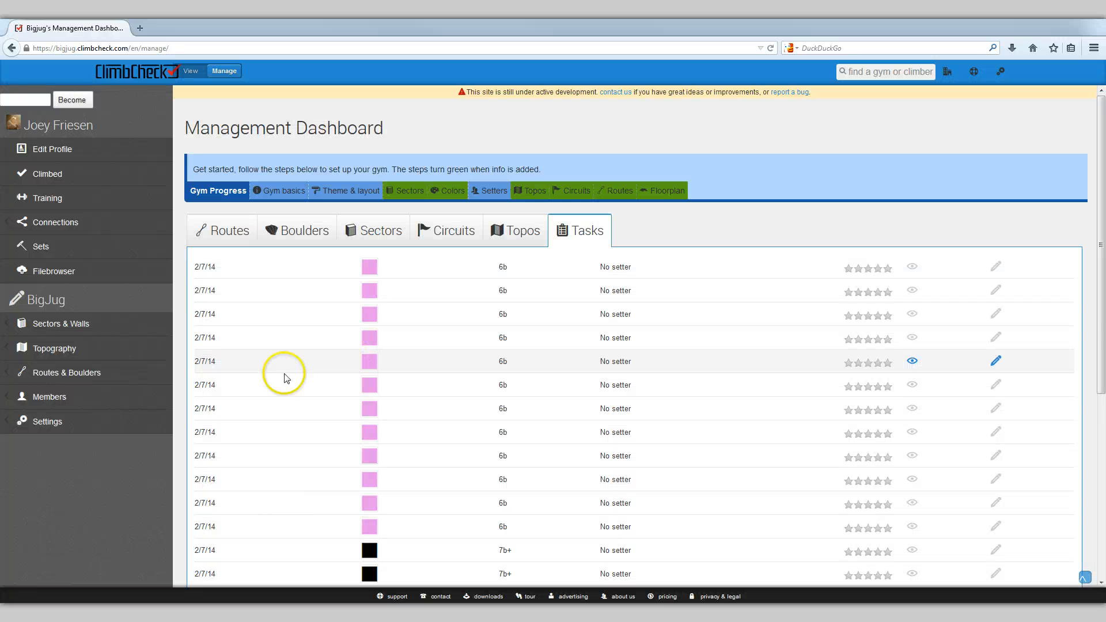
- In the gym's theme and layout settings, set the header image to texture-concrete-1
left_click(121, 420)
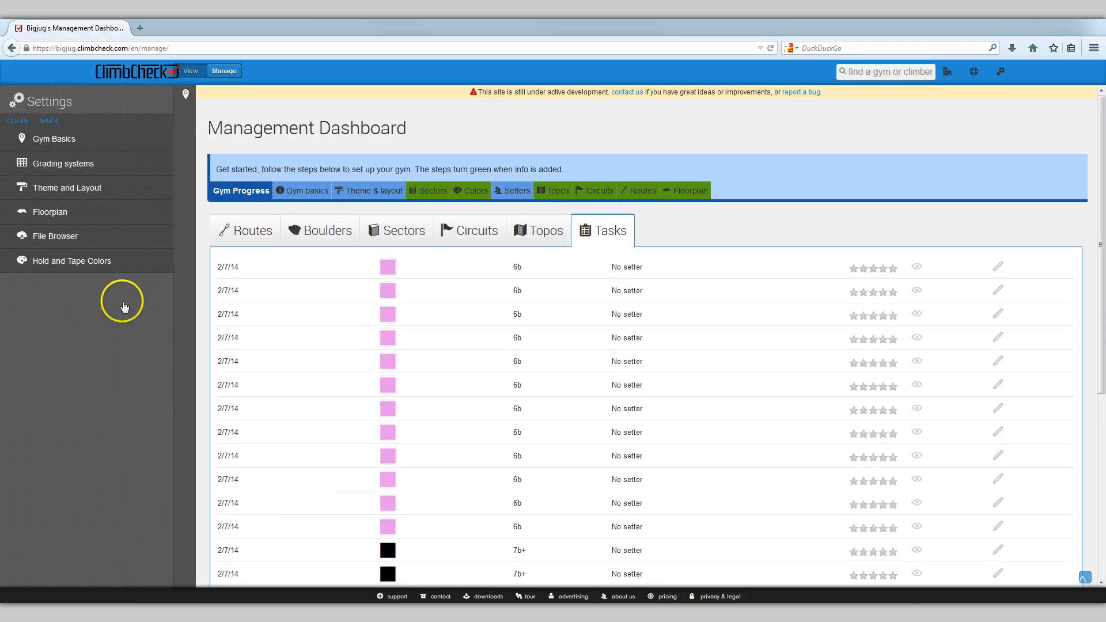
left_click(73, 195)
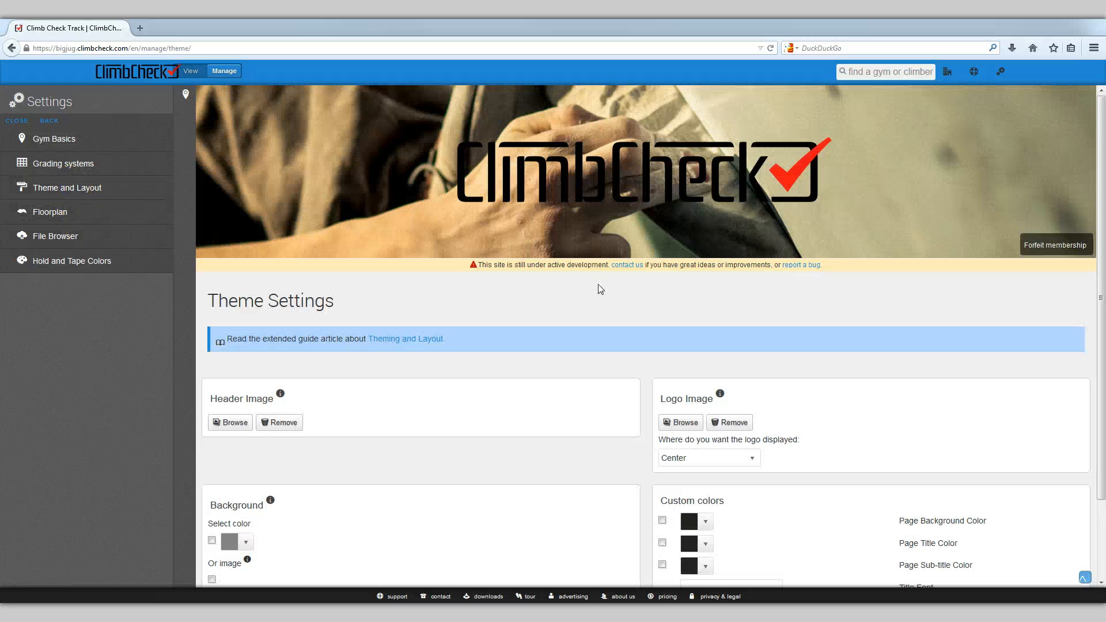
scroll(598, 285, "down", 2)
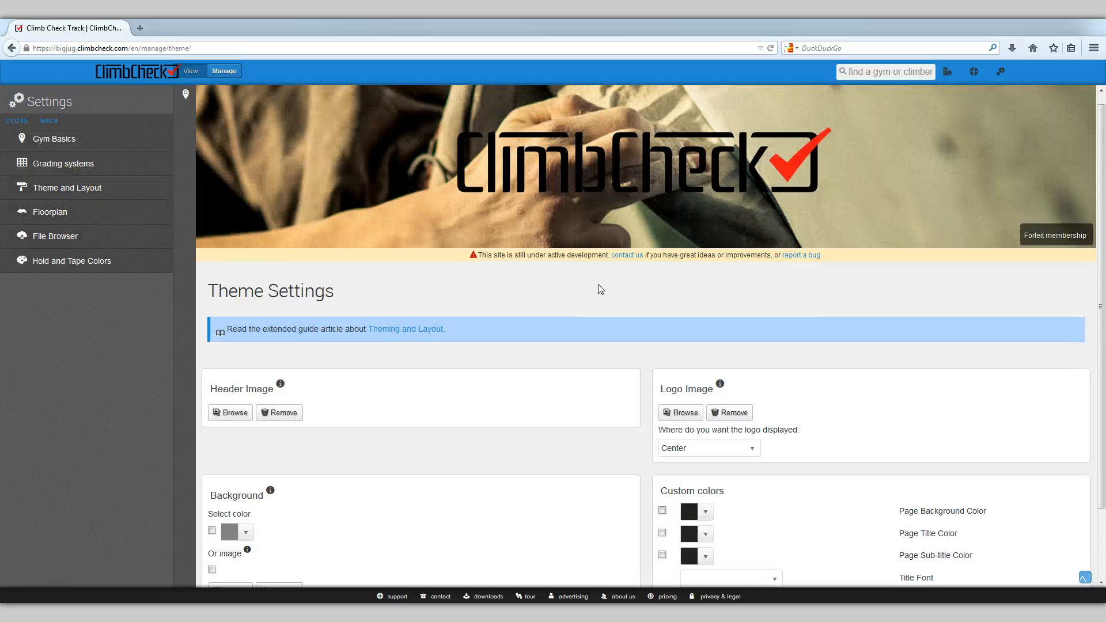
scroll(592, 286, "up", 1)
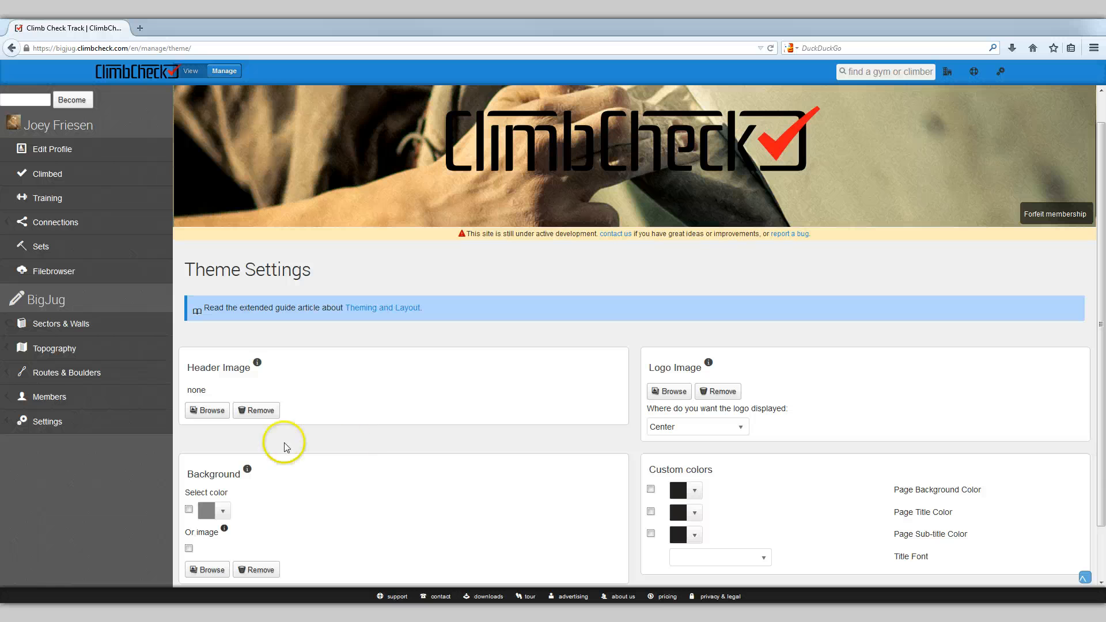
left_click(207, 411)
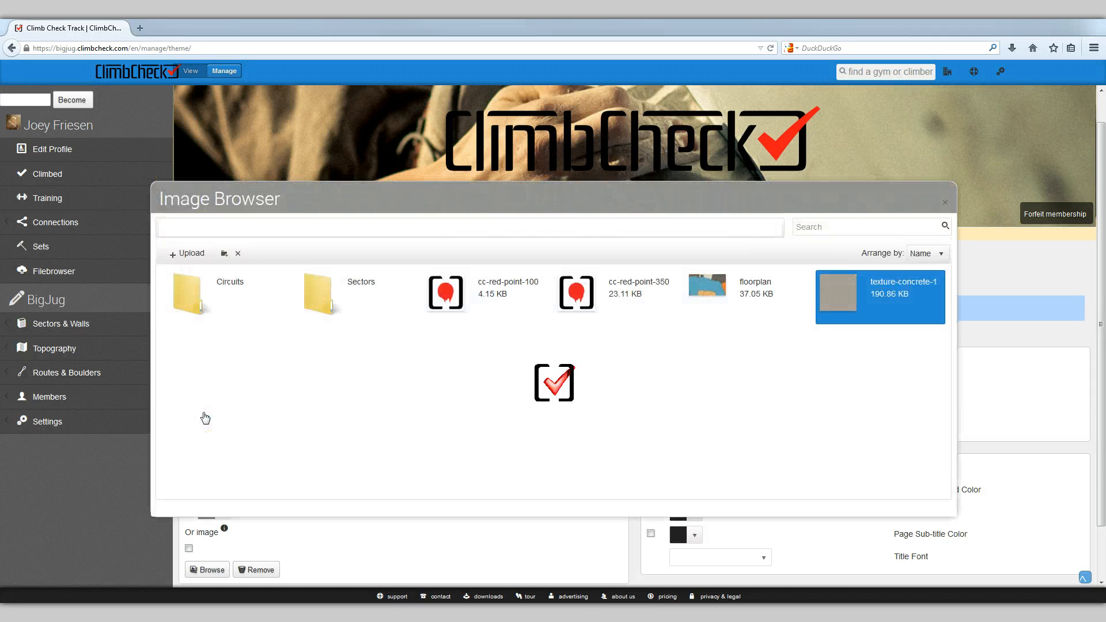
left_click(830, 302)
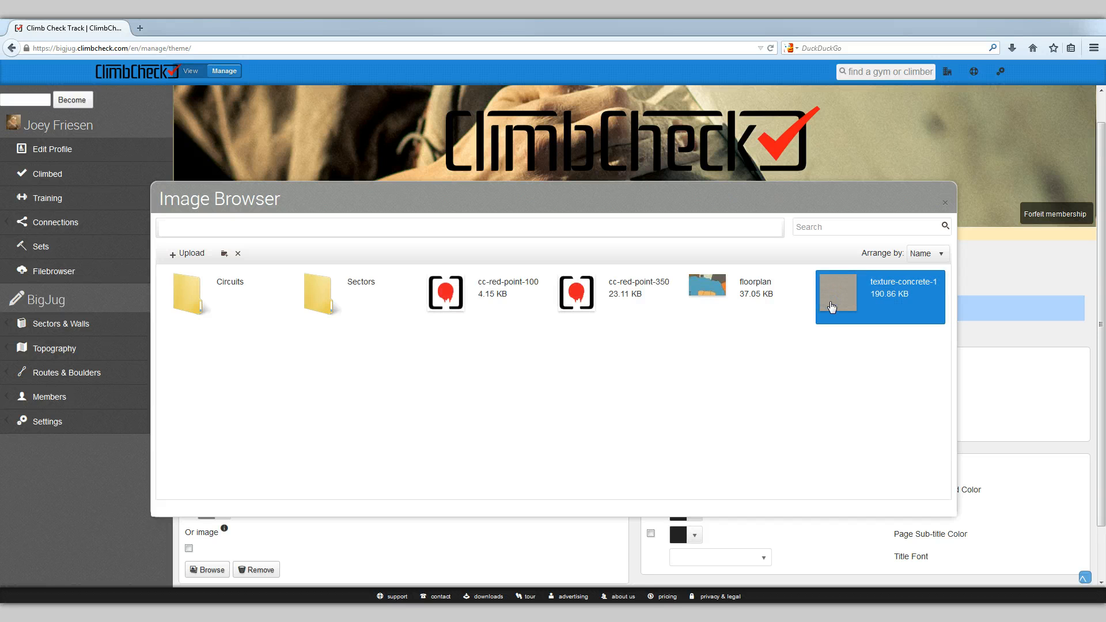
left_click(830, 306)
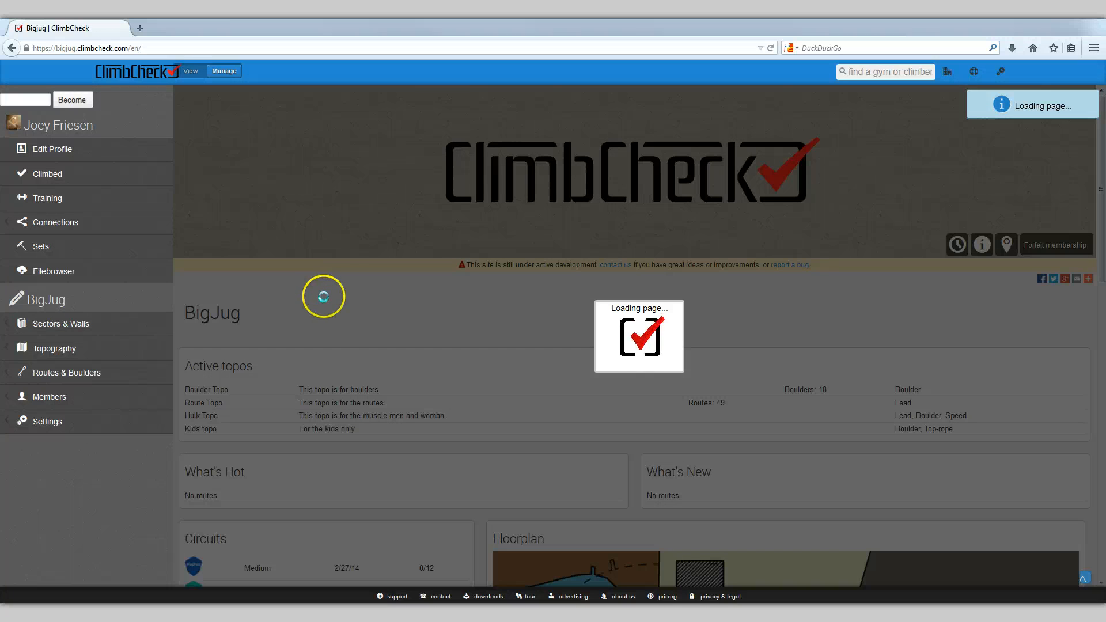
- In the hold and tape colors, darken Green's primary color to #3a7a0a and save it
left_click(113, 422)
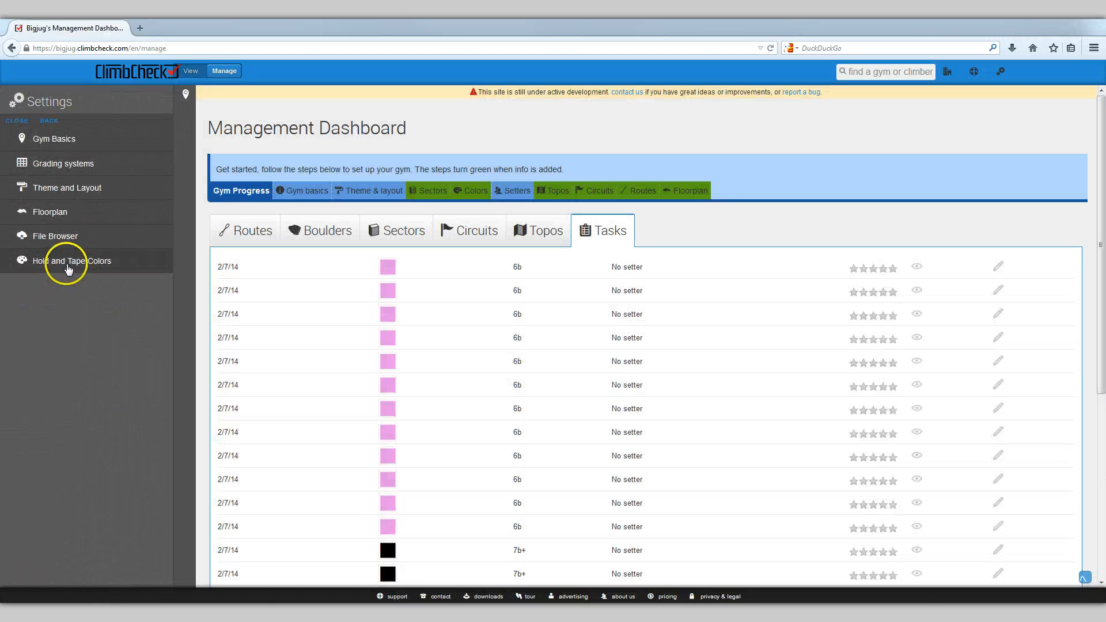
left_click(68, 267)
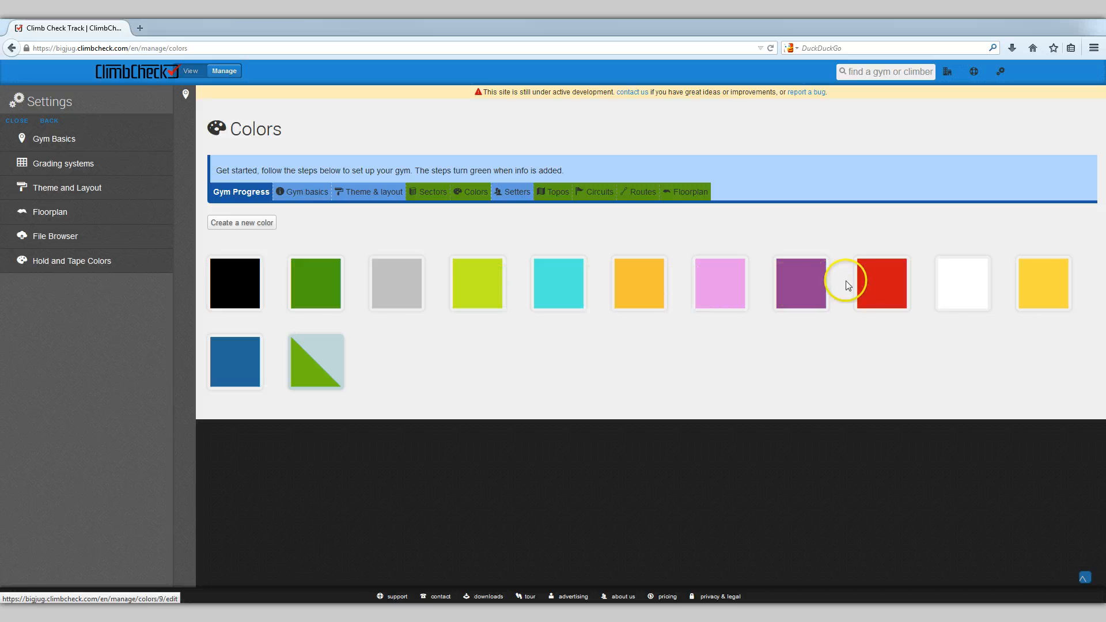
left_click(883, 293)
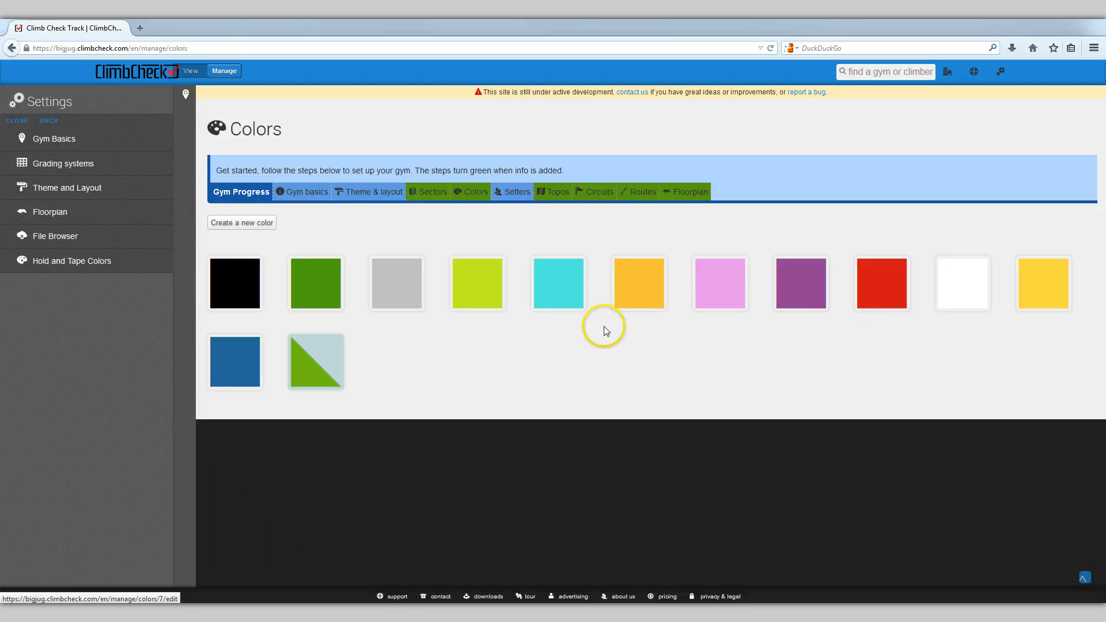
left_click(328, 363)
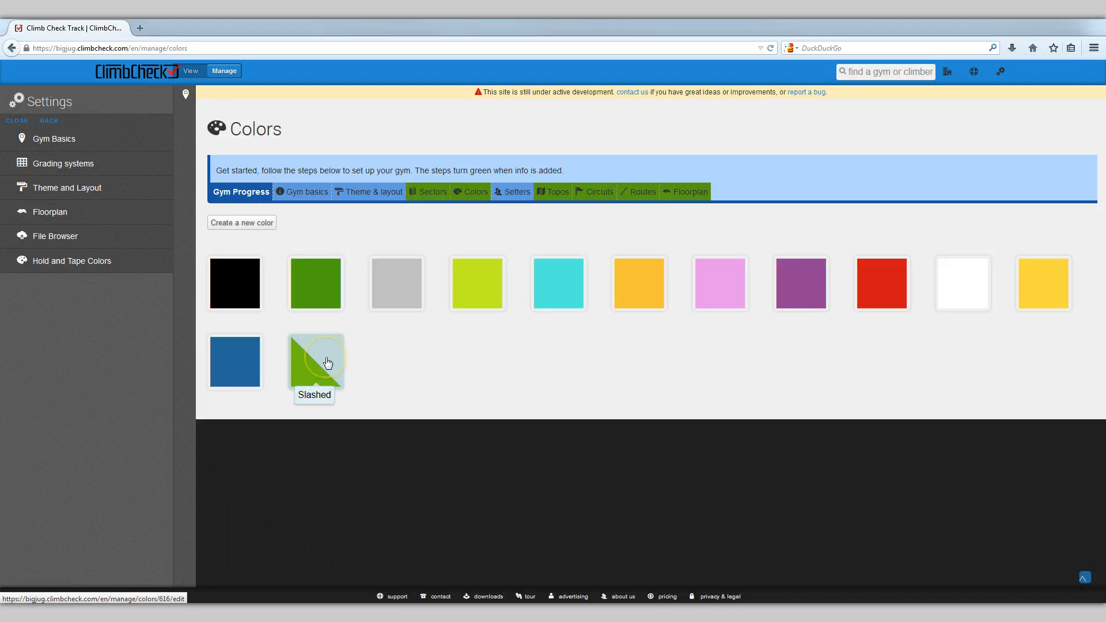
left_click(320, 291)
left_click(322, 291)
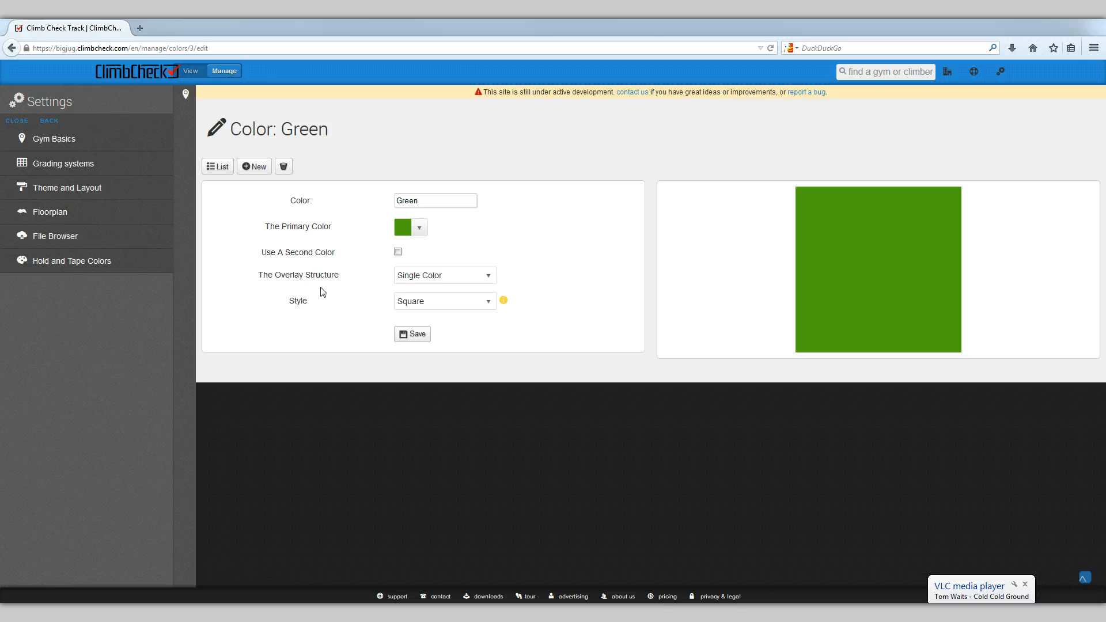
left_click(419, 227)
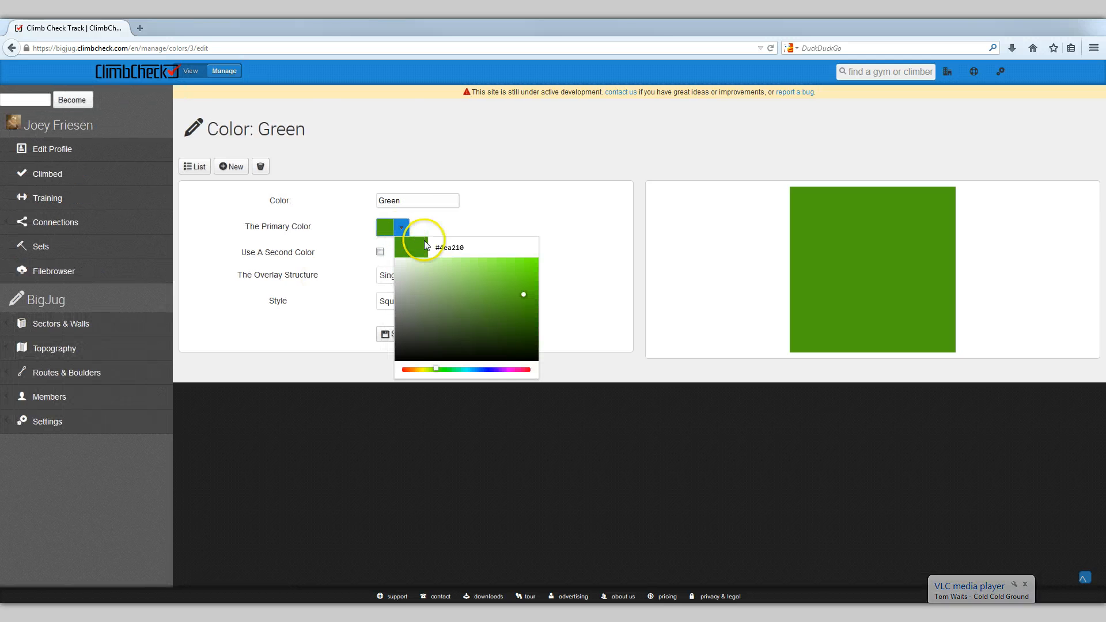
left_click_drag(523, 294, 526, 311)
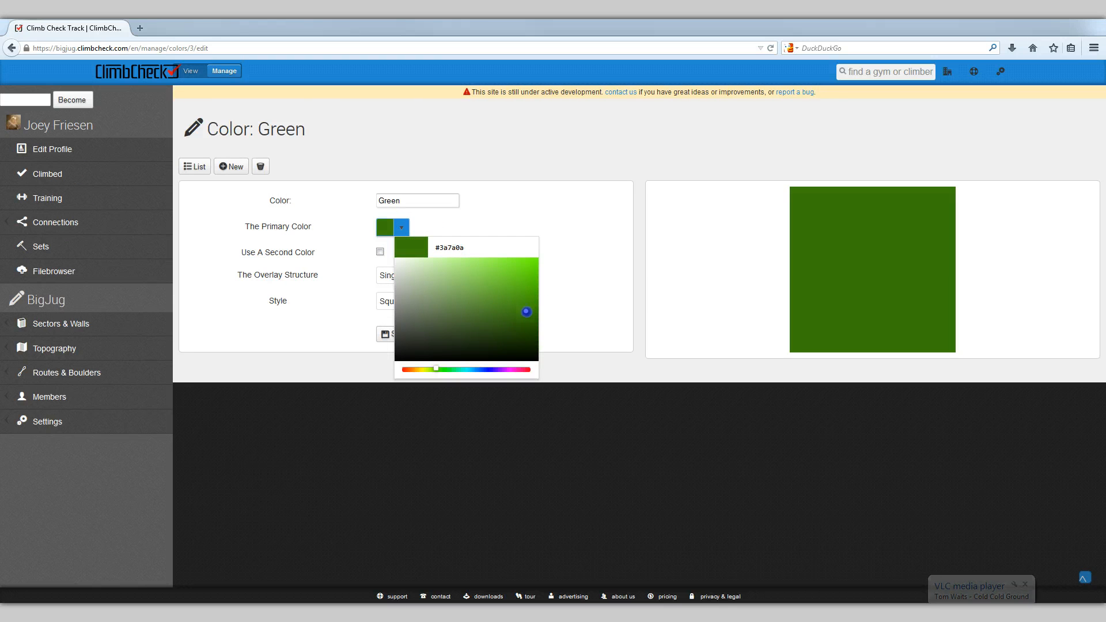
left_click(574, 302)
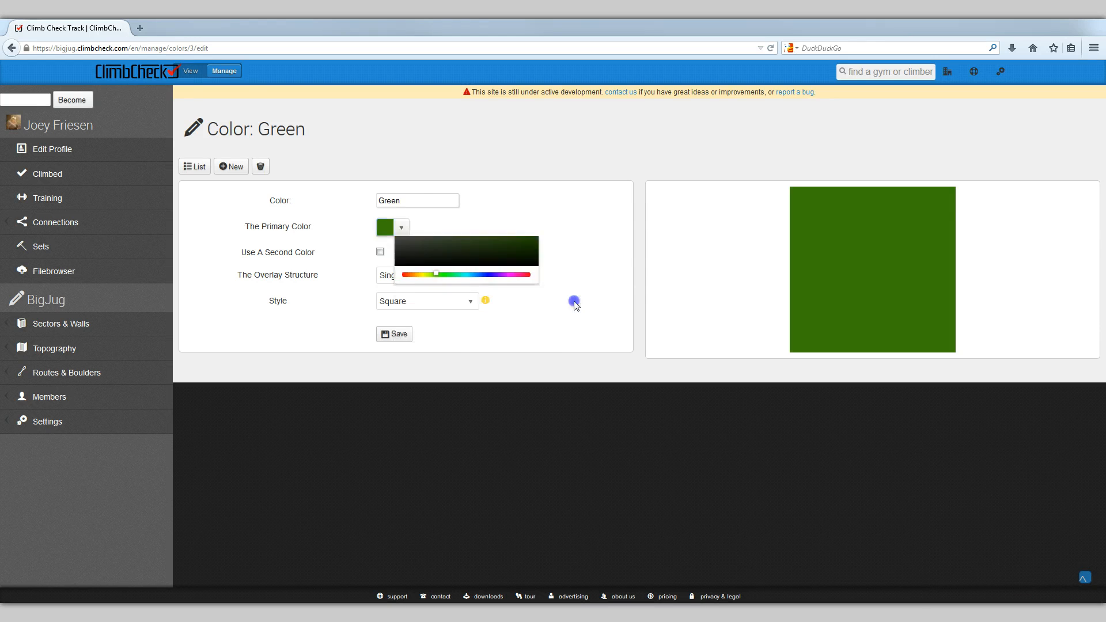
left_click(396, 337)
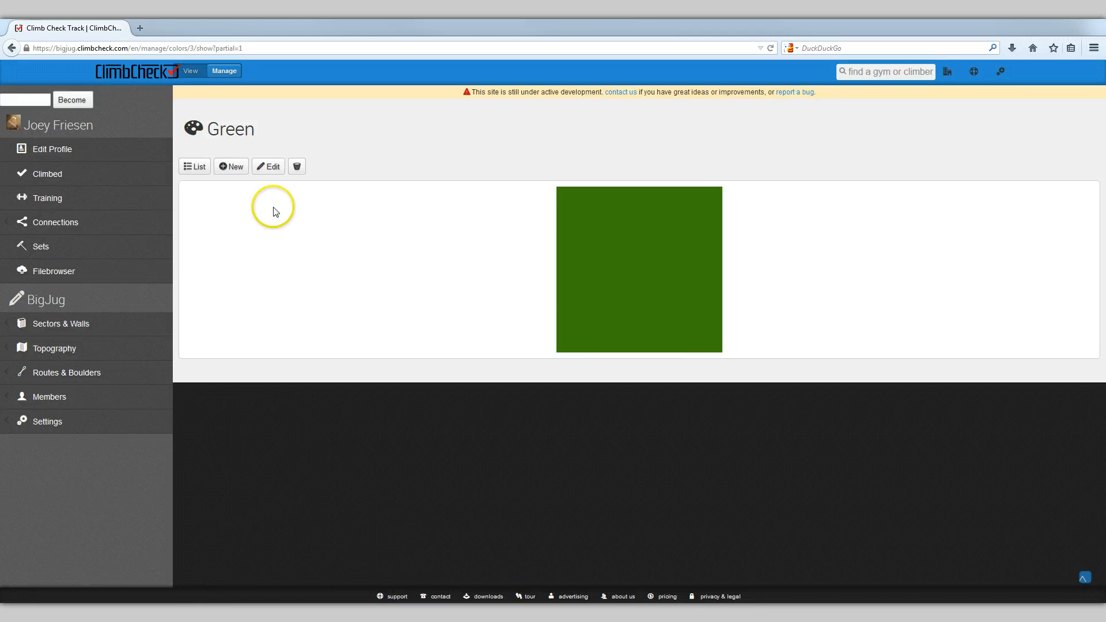
- Start a new hold color named Checker with the primary color #a72a2a
left_click(230, 168)
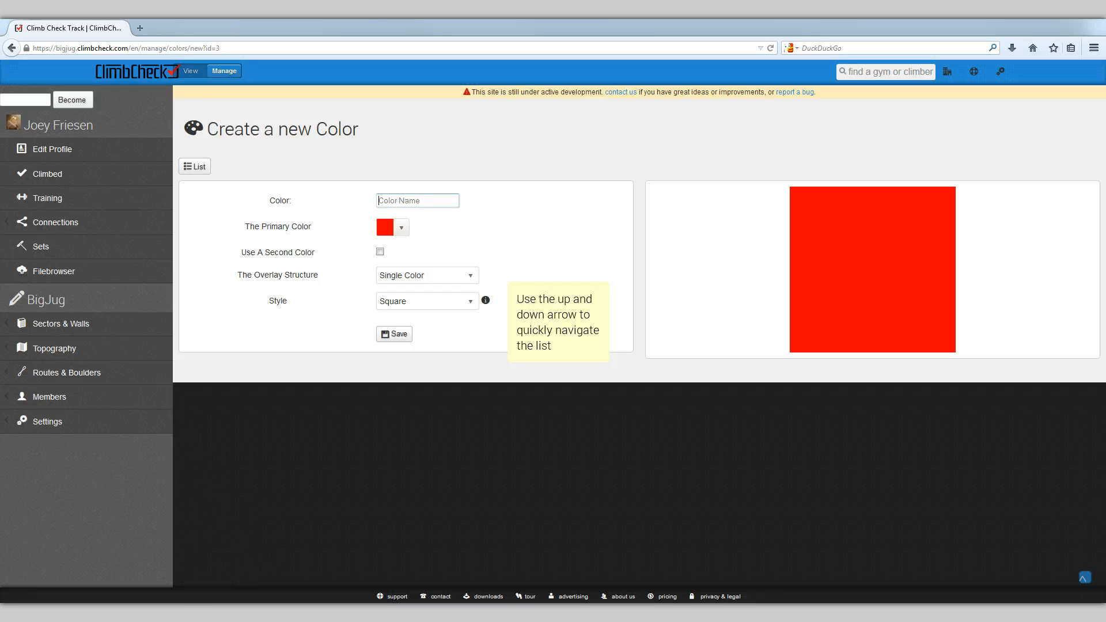
type("Checker")
left_click(402, 228)
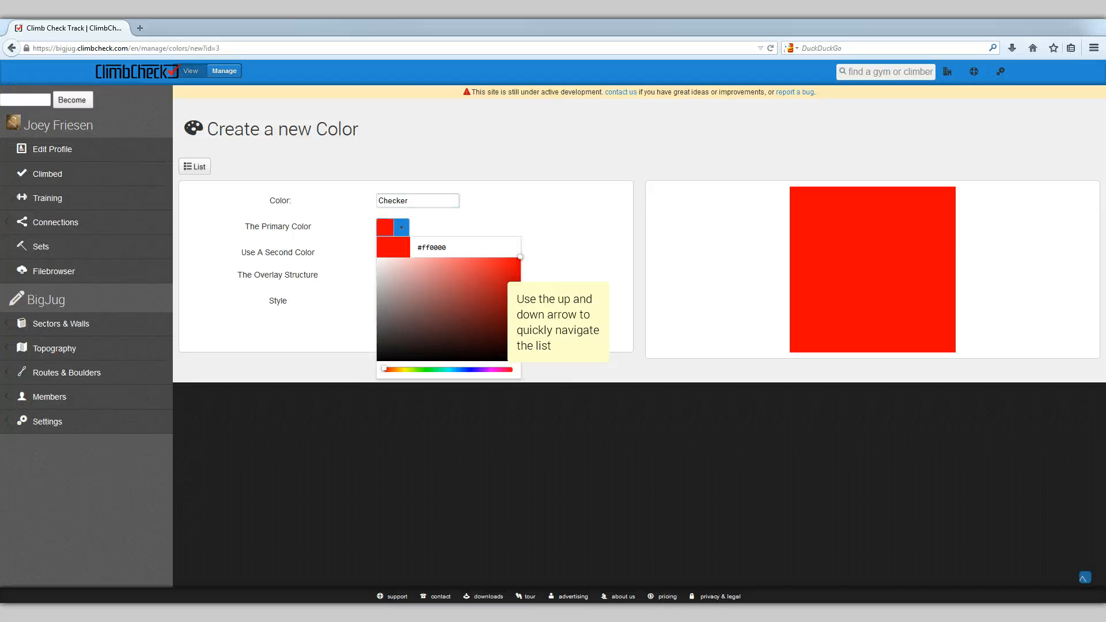
left_click_drag(472, 295, 484, 293)
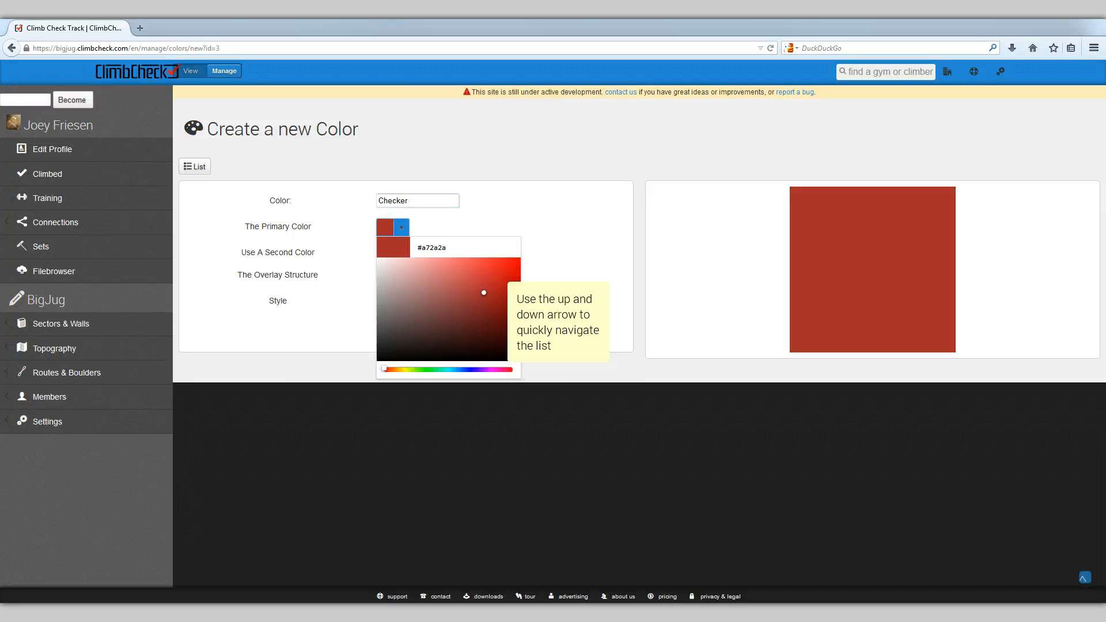
left_click(544, 274)
- Enable a second color for Checker and set it to the green #32c98c
left_click(380, 251)
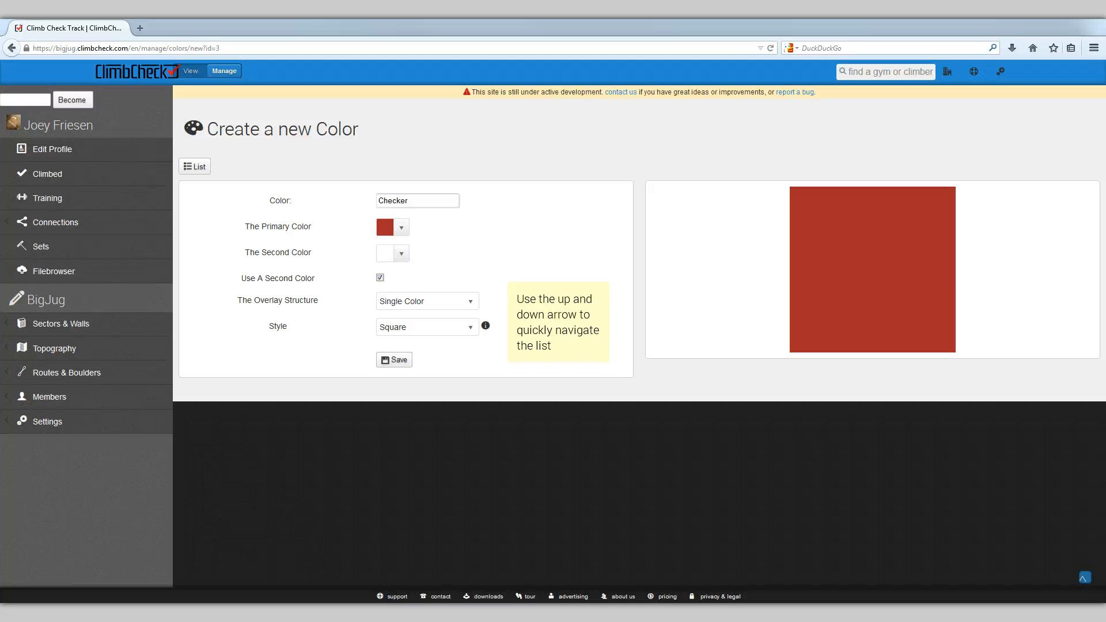
left_click(402, 254)
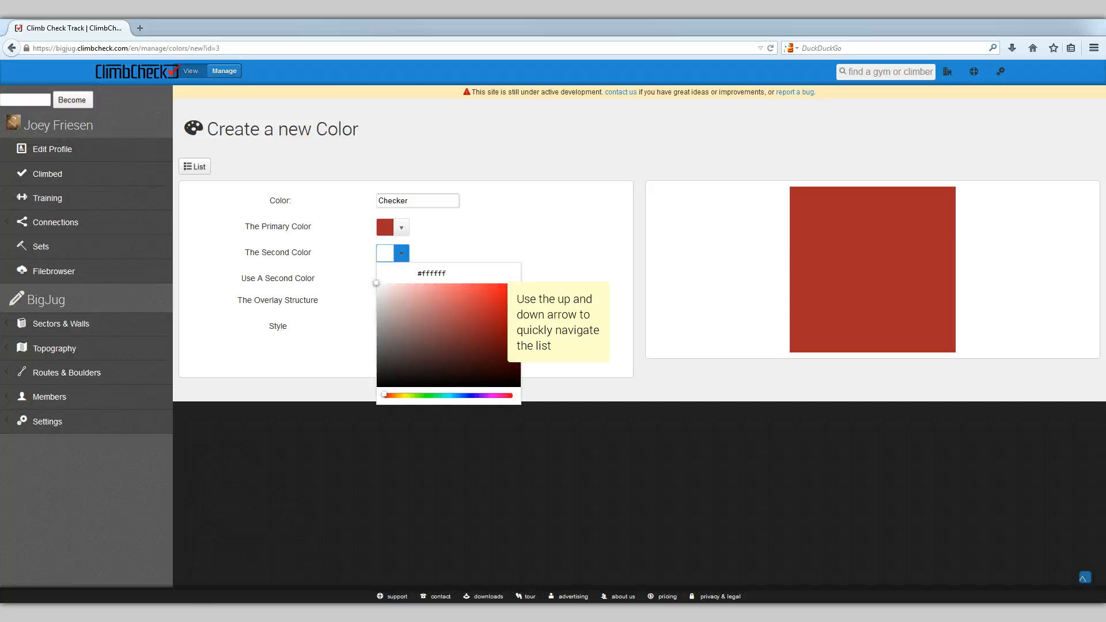
left_click(440, 395)
left_click(485, 305)
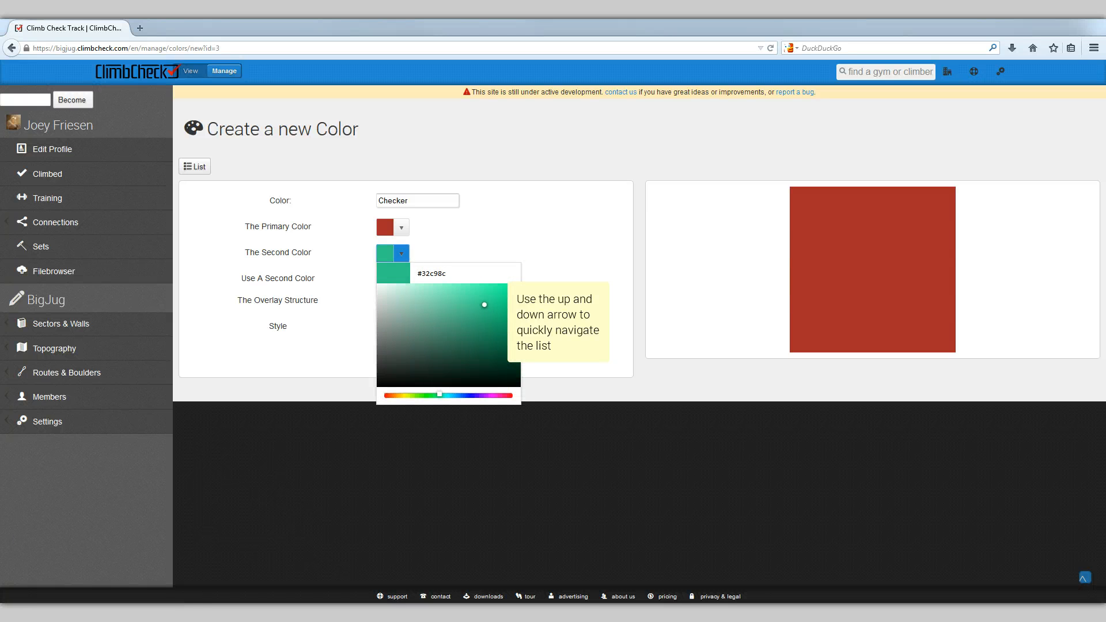
left_click(547, 311)
- Set the overlay structure to Checkerboard and save the Checker color
left_click(438, 301)
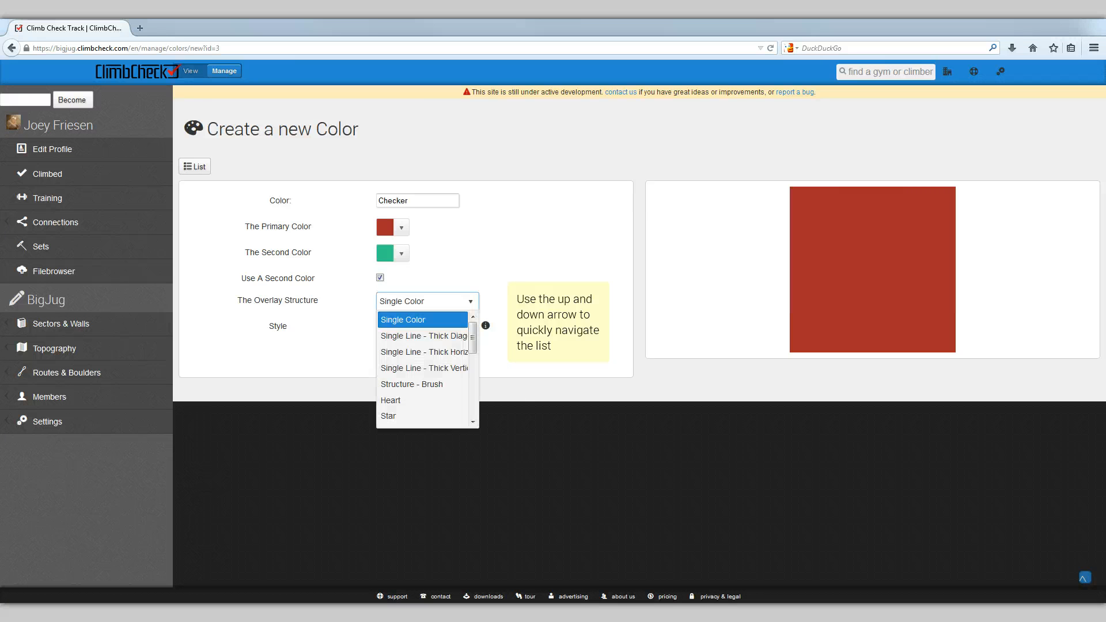
scroll(427, 353, "down", 2)
key("Up")
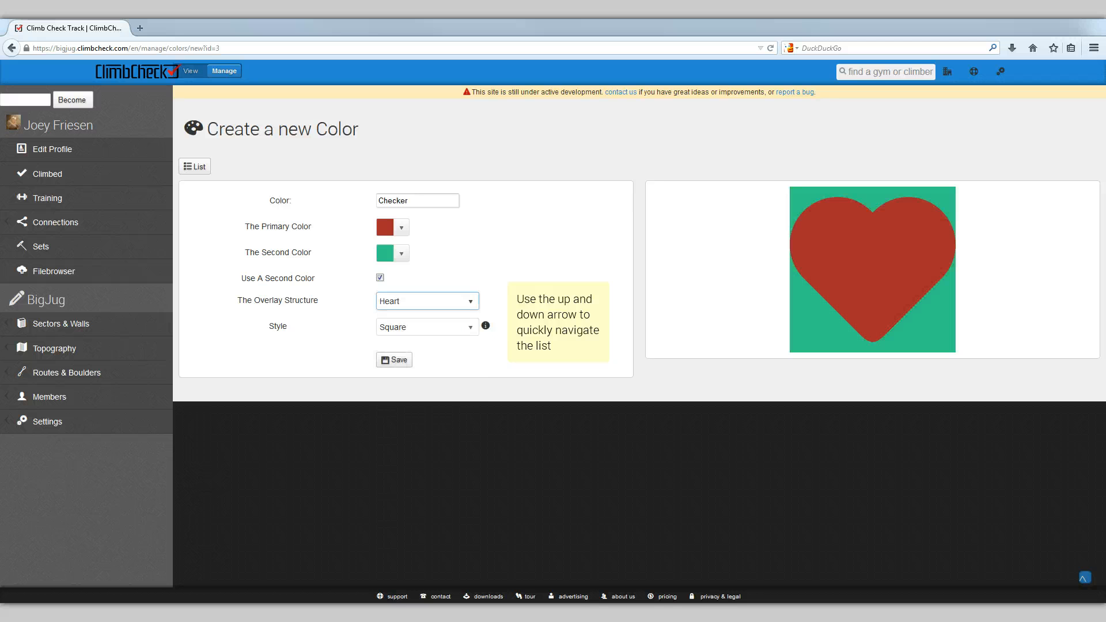
key("Return")
key("alt+Down")
key("Down")
key("Down")
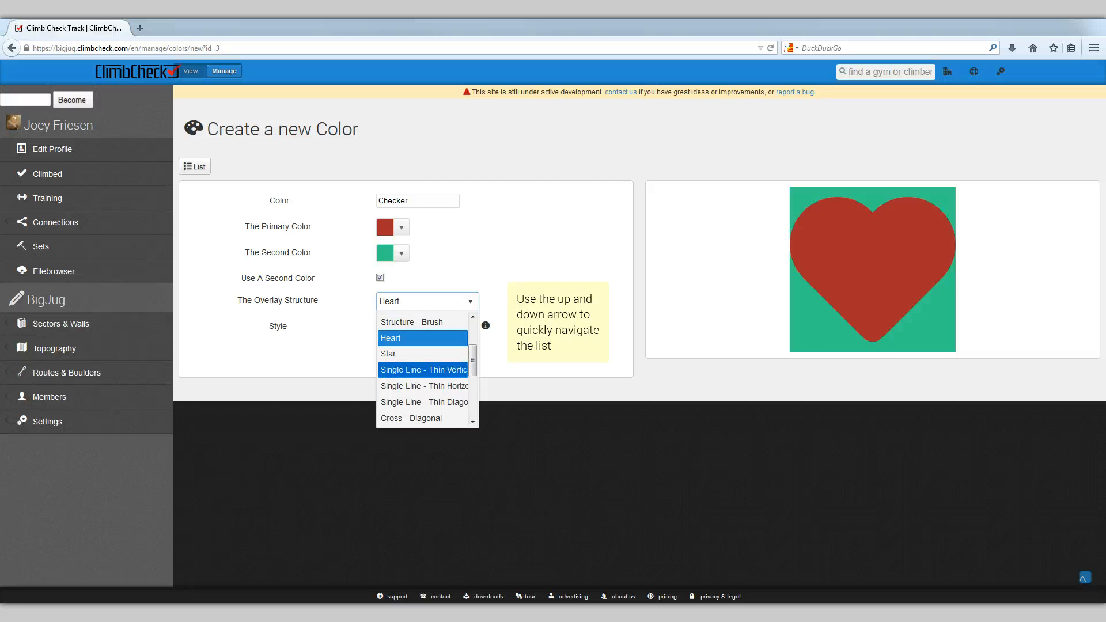
key("Return")
key("Down")
key("Down")
key("Down")
key("Down")
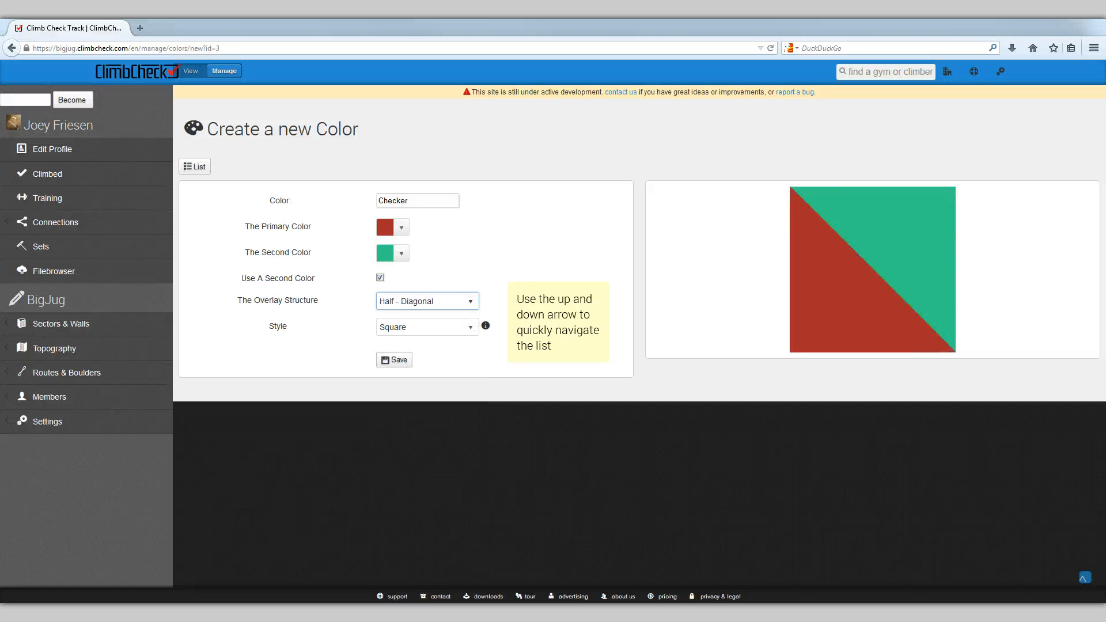
key("Down")
key("Down")
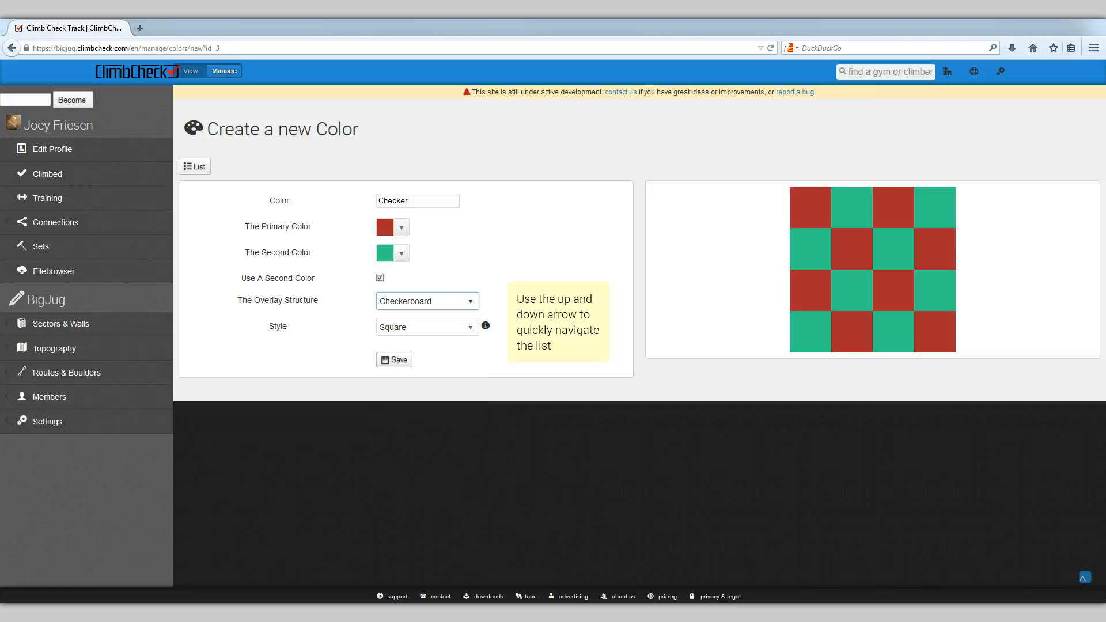
left_click(394, 360)
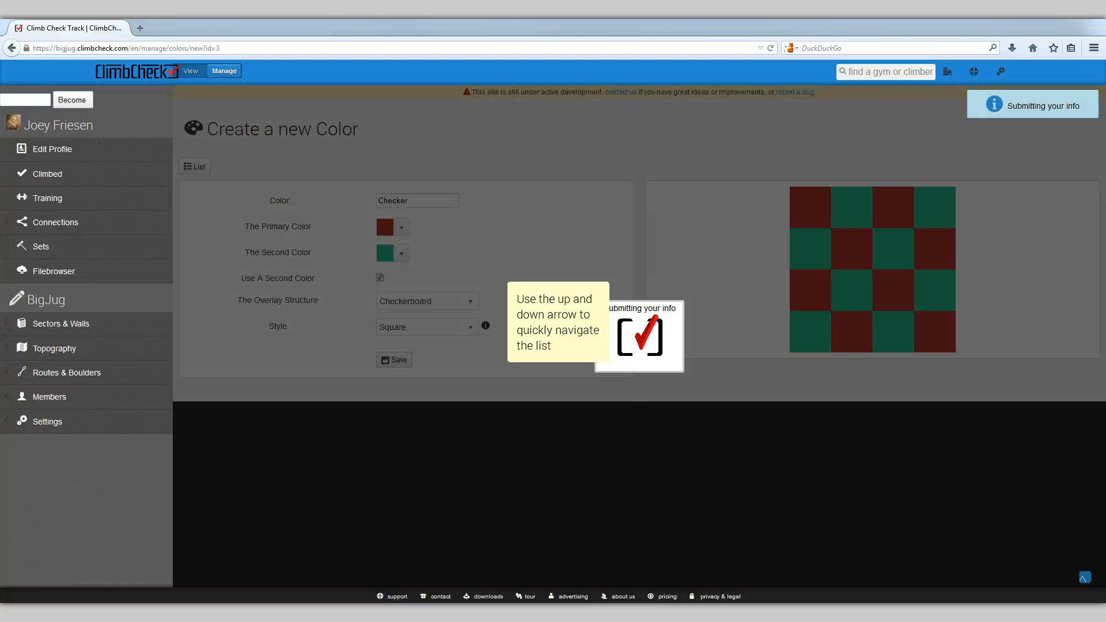